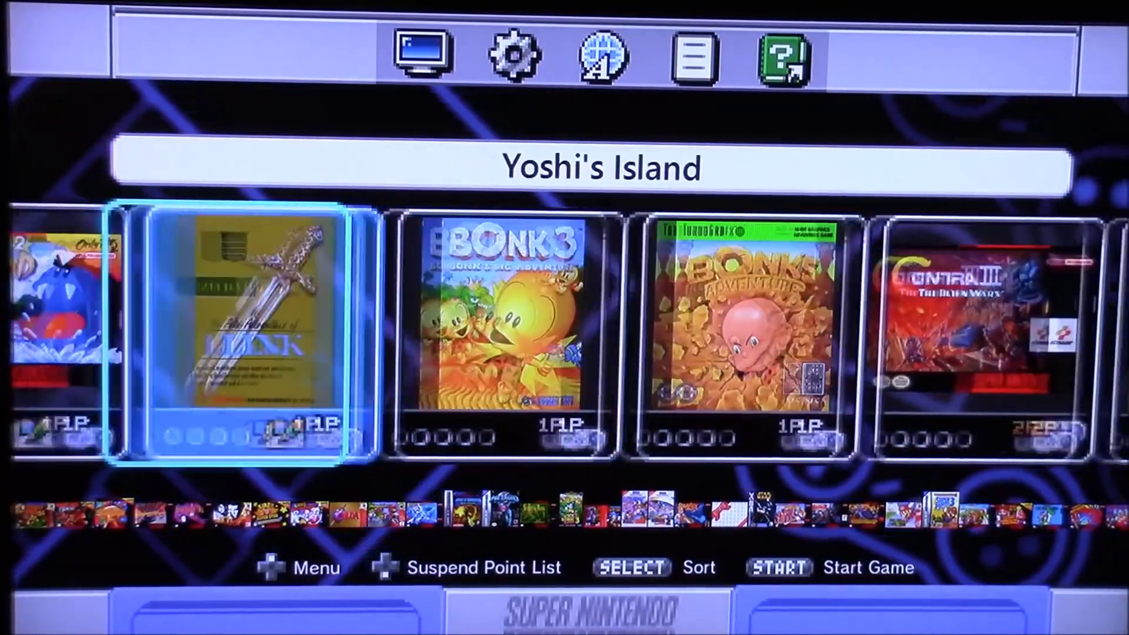
- Browse the SNES Classic carousel past Super Mario RPG and Star Fox 2 to the Sonic games
{"action": "key", "text": "Left"}
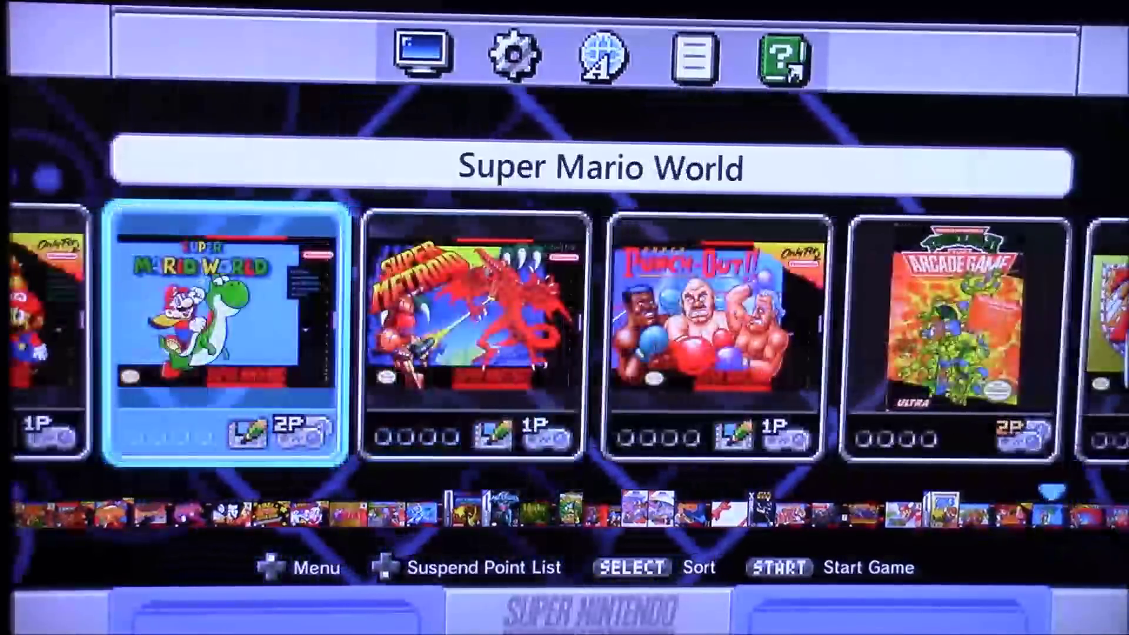
{"action": "key", "text": "Left"}
{"action": "key", "text": "Left"}
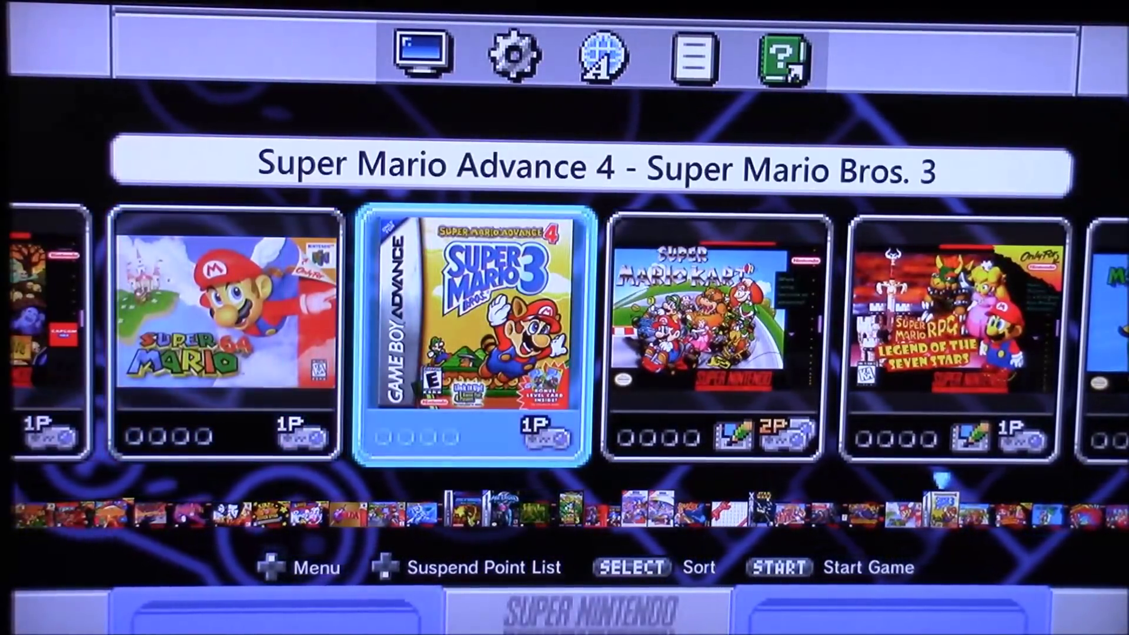
{"action": "key", "text": "Left"}
{"action": "key", "text": "Left"}
{"action": "key", "text": "Left"}
{"action": "key", "text": "Left"}
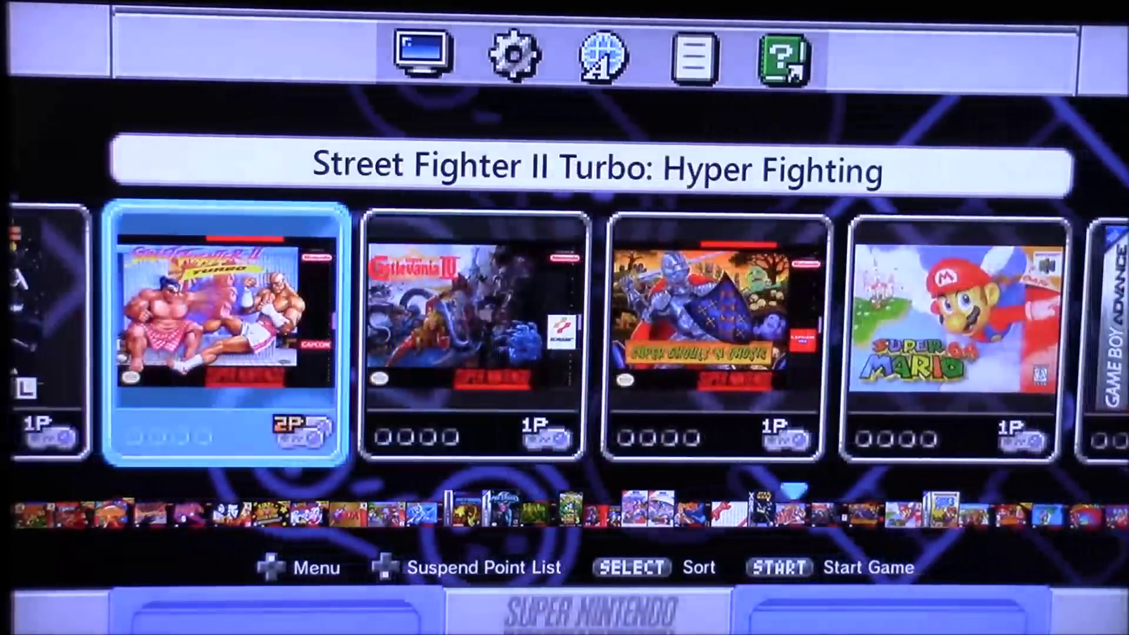
{"action": "key", "text": "Left"}
{"action": "key", "text": "Left"}
{"action": "key", "text": "Left"}
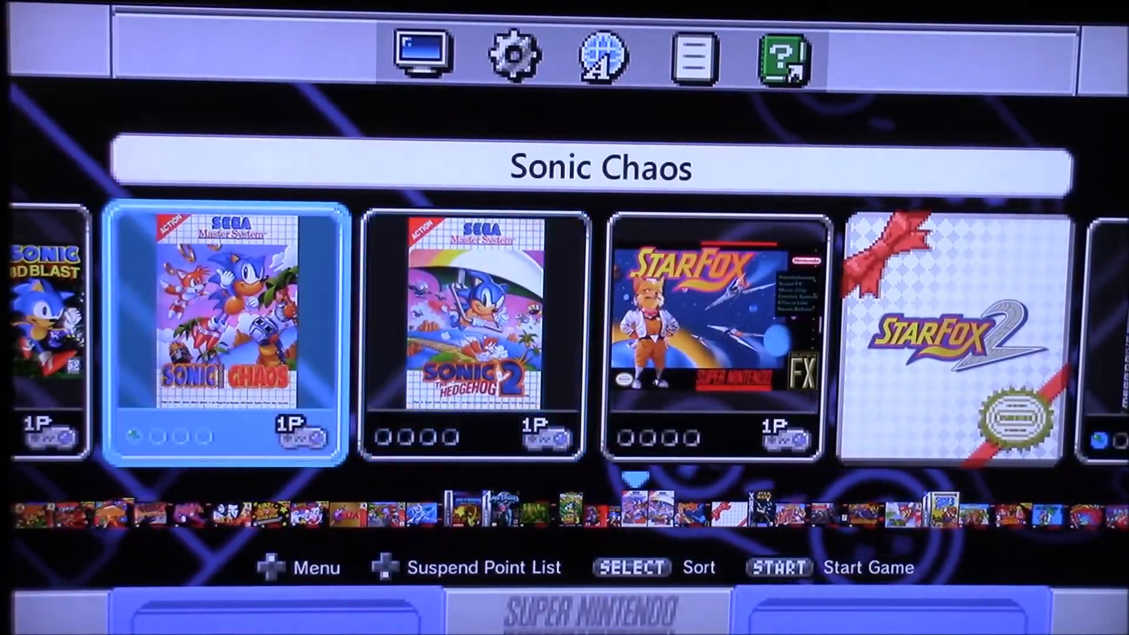
{"action": "key", "text": "Left"}
{"action": "key", "text": "Left"}
{"action": "key", "text": "Left"}
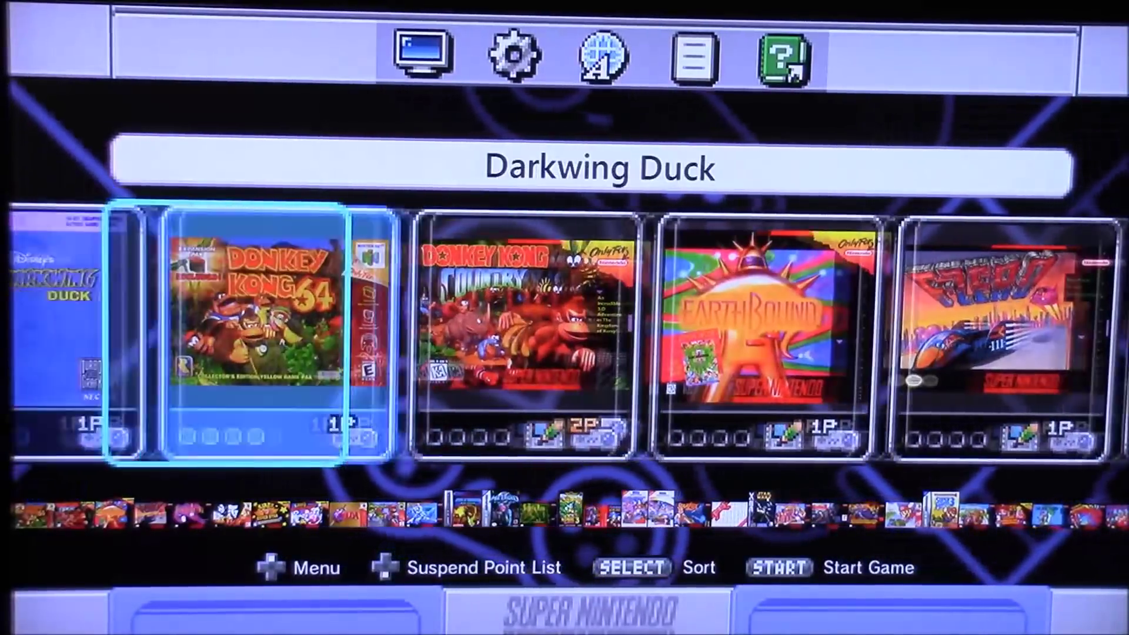
- Browse back through the Bonk games, TMNT II, Super Mario World and A Link to the Past
{"action": "key", "text": "Left"}
{"action": "key", "text": "Left"}
{"action": "key", "text": "Left"}
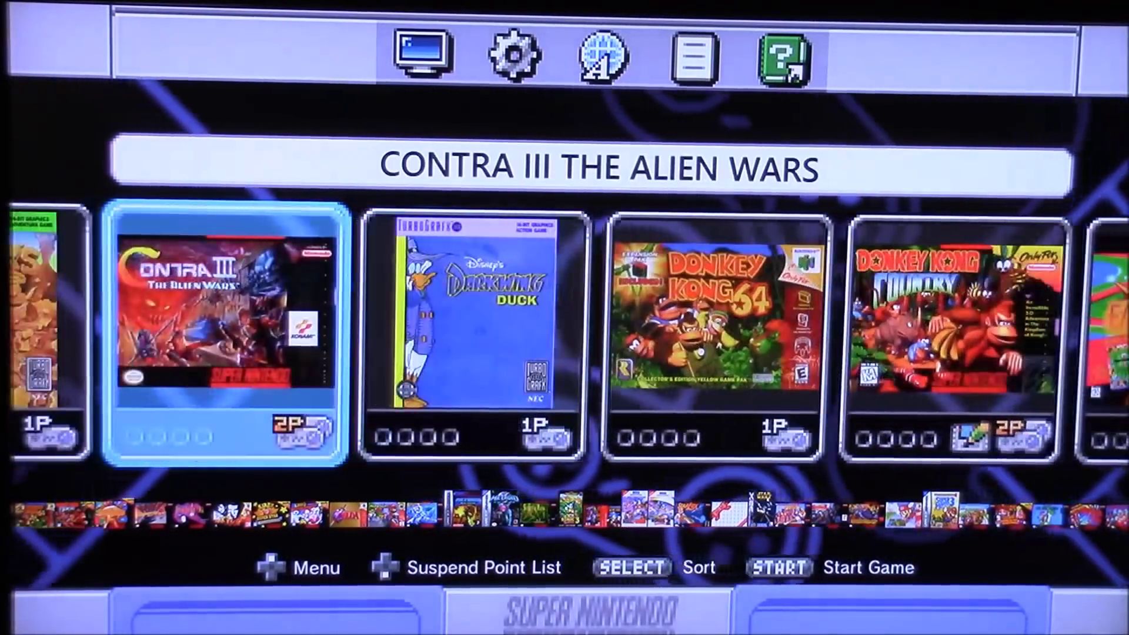
{"action": "key", "text": "Left"}
{"action": "key", "text": "Left"}
{"action": "key", "text": "Left"}
{"action": "key", "text": "Left"}
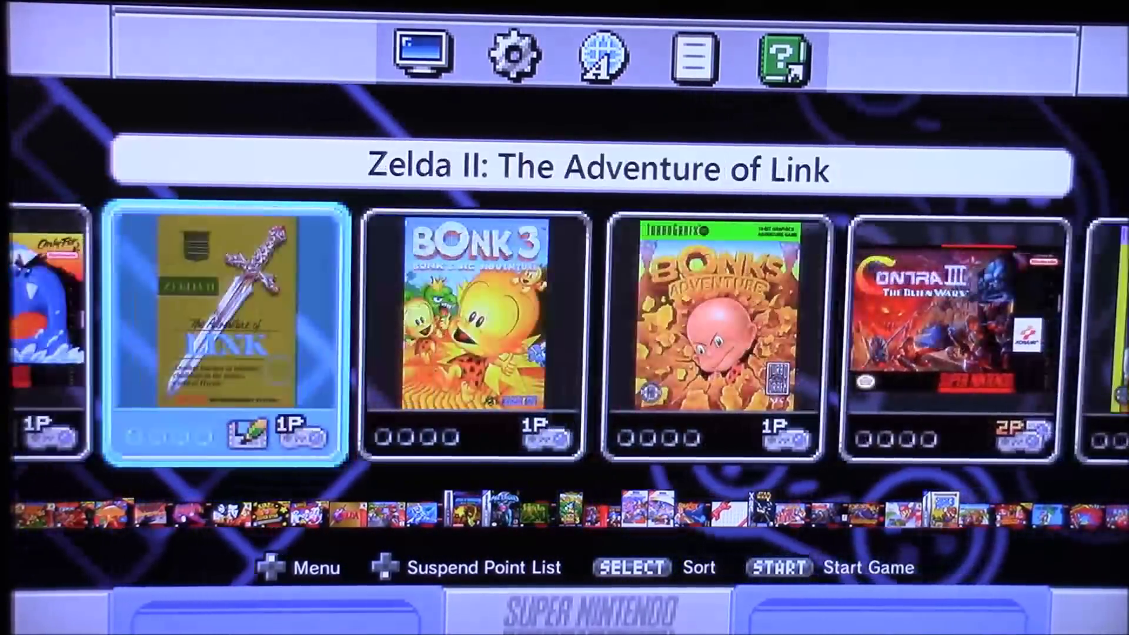
{"action": "key", "text": "Left"}
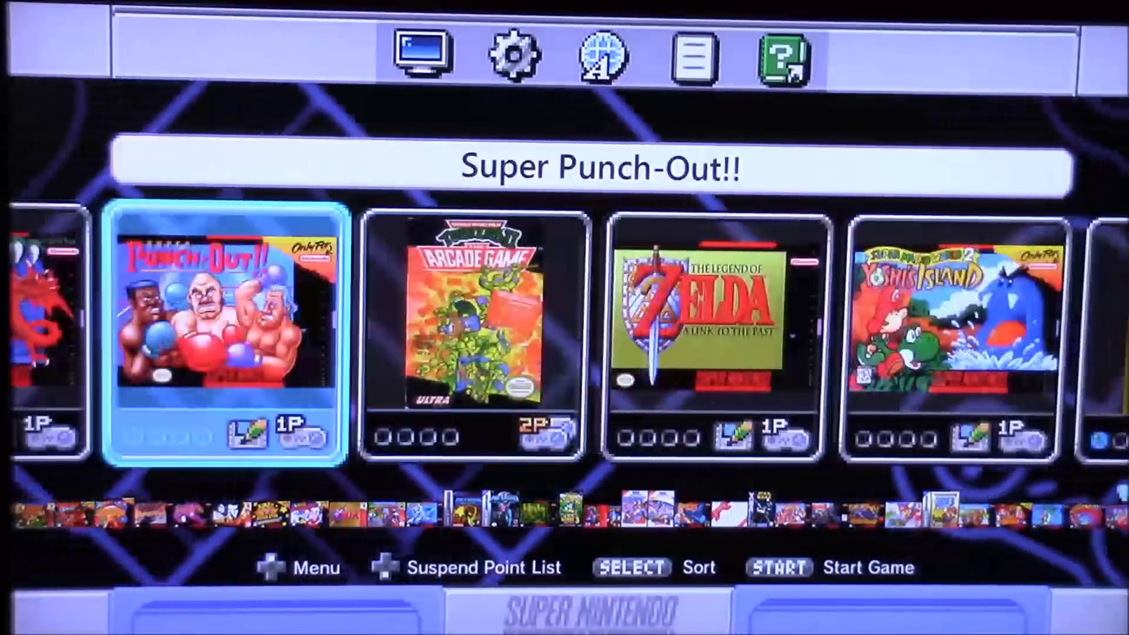
{"action": "key", "text": "Left"}
{"action": "key", "text": "Right"}
{"action": "key", "text": "Right"}
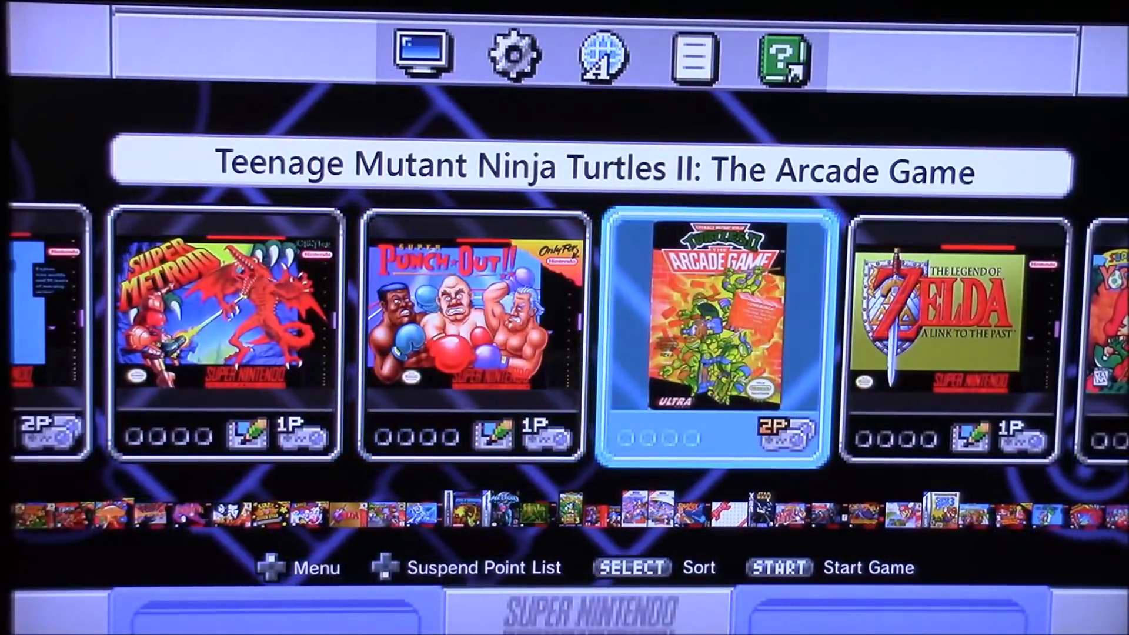
{"action": "key", "text": "Left"}
{"action": "key", "text": "Left"}
{"action": "key", "text": "Left"}
{"action": "key", "text": "Left"}
{"action": "key", "text": "Left"}
{"action": "key", "text": "Left"}
{"action": "key", "text": "Left"}
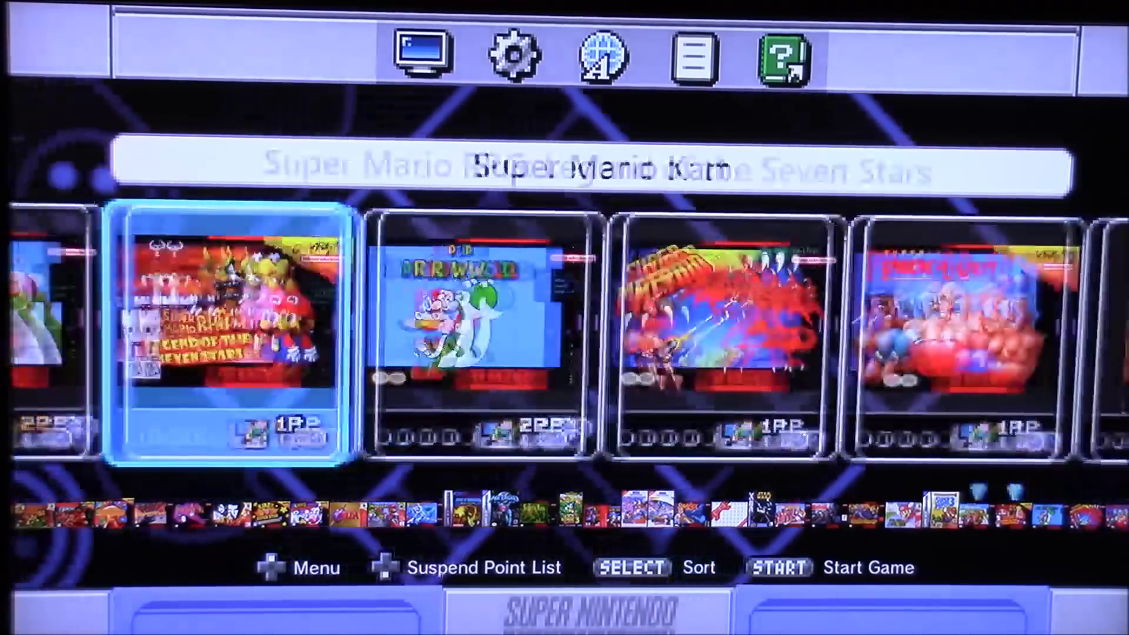
{"action": "key", "text": "Right"}
{"action": "key", "text": "Right"}
{"action": "key", "text": "Right"}
{"action": "key", "text": "Right"}
{"action": "key", "text": "Right"}
{"action": "key", "text": "Right"}
{"action": "key", "text": "Right"}
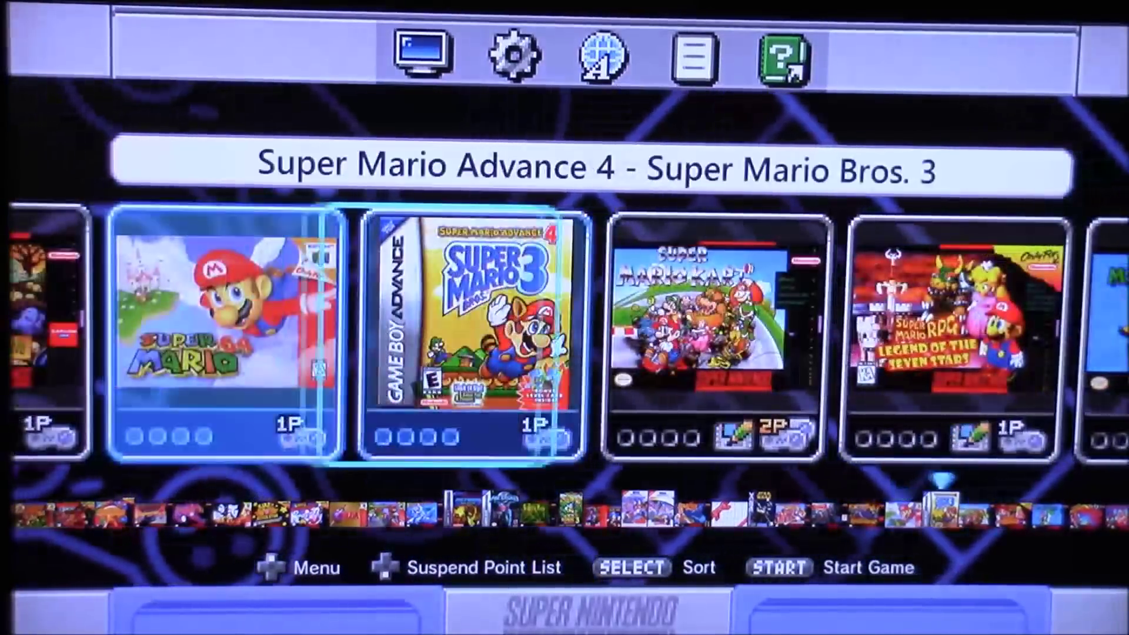
{"action": "key", "text": "Right"}
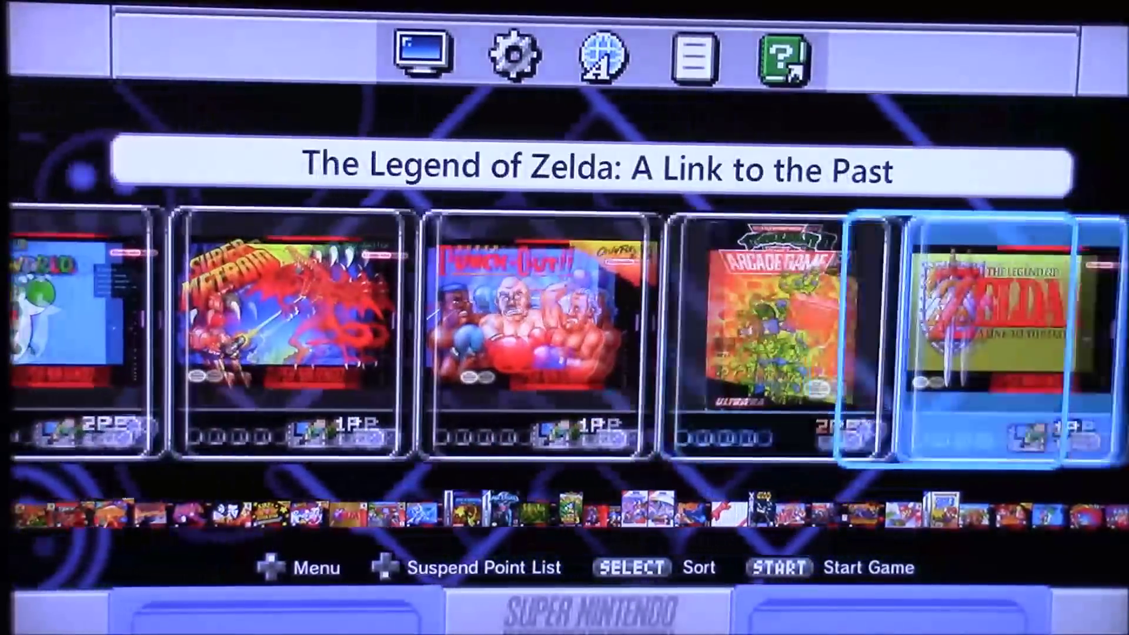
{"action": "key", "text": "Left"}
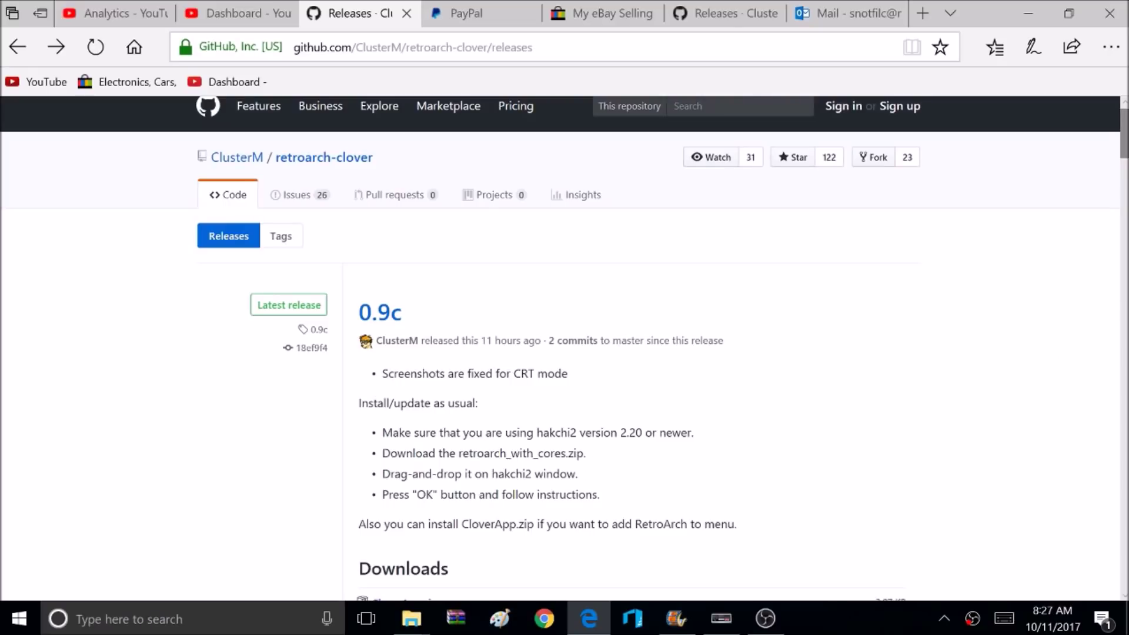
- Download and save retroarch_with_cores.zip from the 0.9c release
{"action": "scroll", "coordinate": [662, 349], "scroll_direction": "down", "scroll_amount": 4}
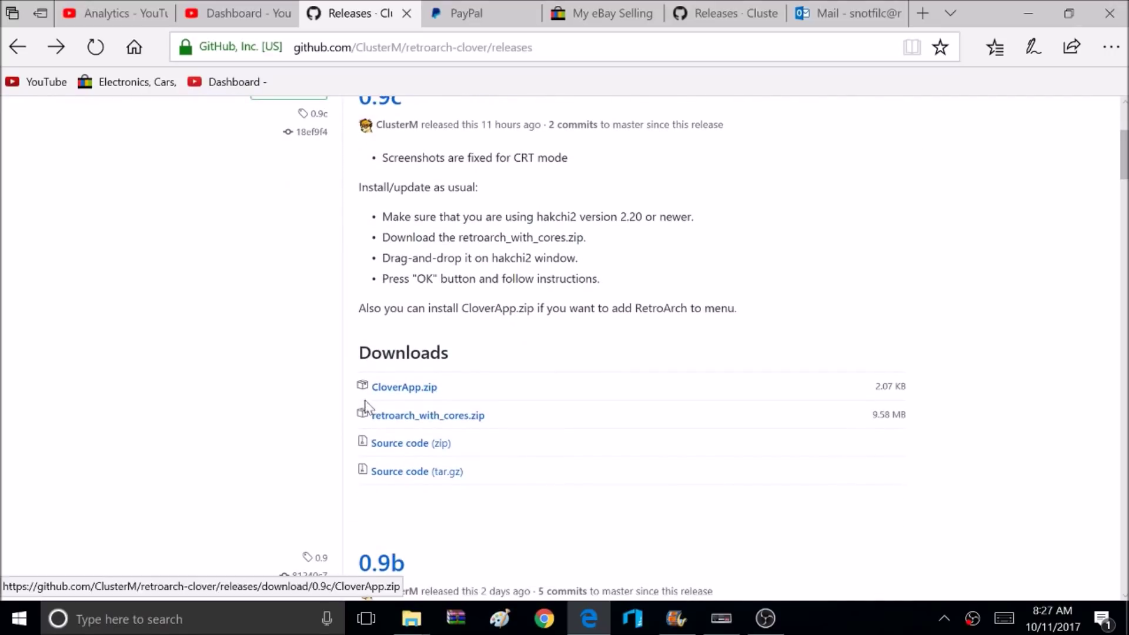
{"action": "left_click", "coordinate": [403, 419]}
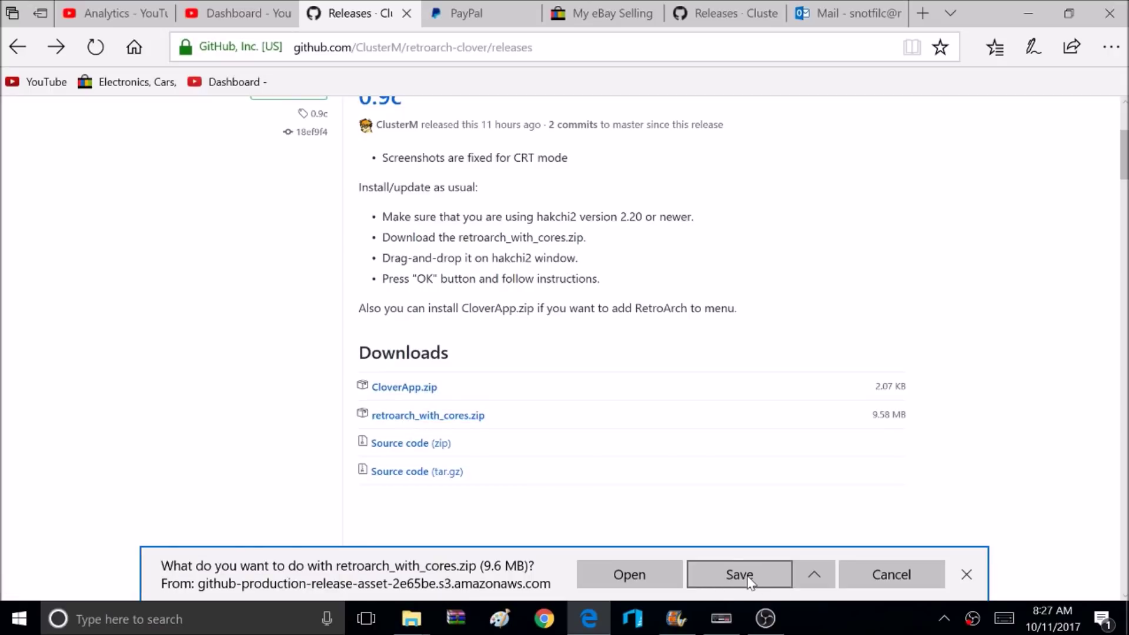
{"action": "left_click", "coordinate": [749, 579]}
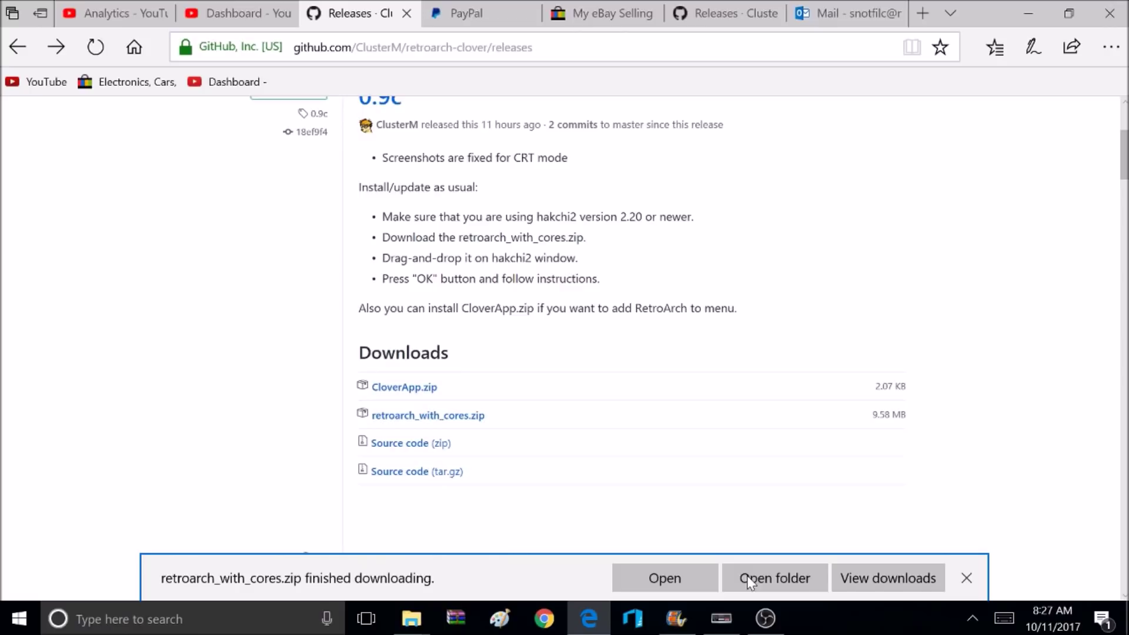
{"action": "left_click", "coordinate": [748, 579]}
- Move retroarch_with_cores.zip from the Downloads folder onto the desktop
{"action": "left_click", "coordinate": [1028, 13]}
{"action": "left_click_drag", "start_coordinate": [333, 532], "coordinate": [733, 371]}
{"action": "left_click", "coordinate": [494, 13]}
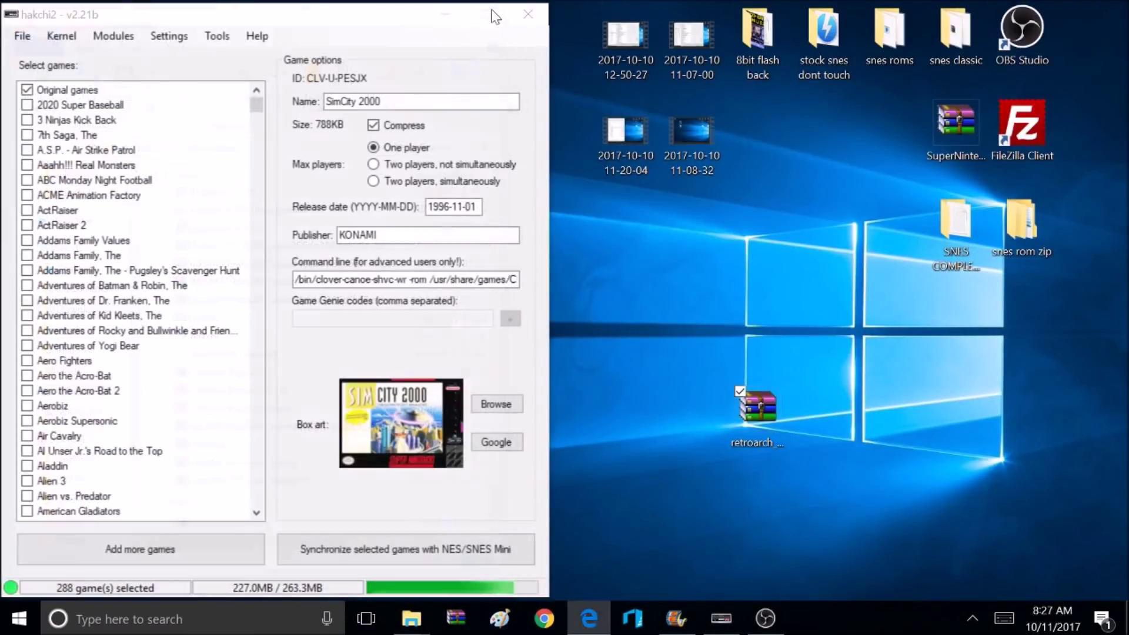
- Download CloverApp.zip and move it onto the desktop beside the retroarch zip
{"action": "left_click", "coordinate": [589, 617]}
{"action": "left_click", "coordinate": [410, 388]}
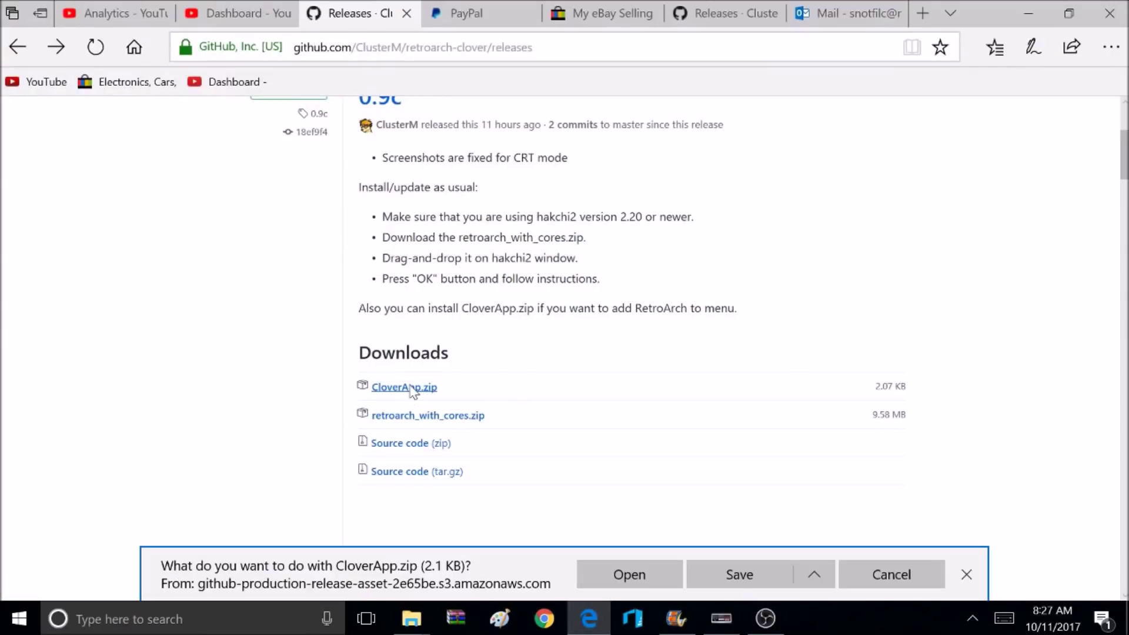
{"action": "left_click", "coordinate": [719, 573]}
{"action": "left_click", "coordinate": [747, 578]}
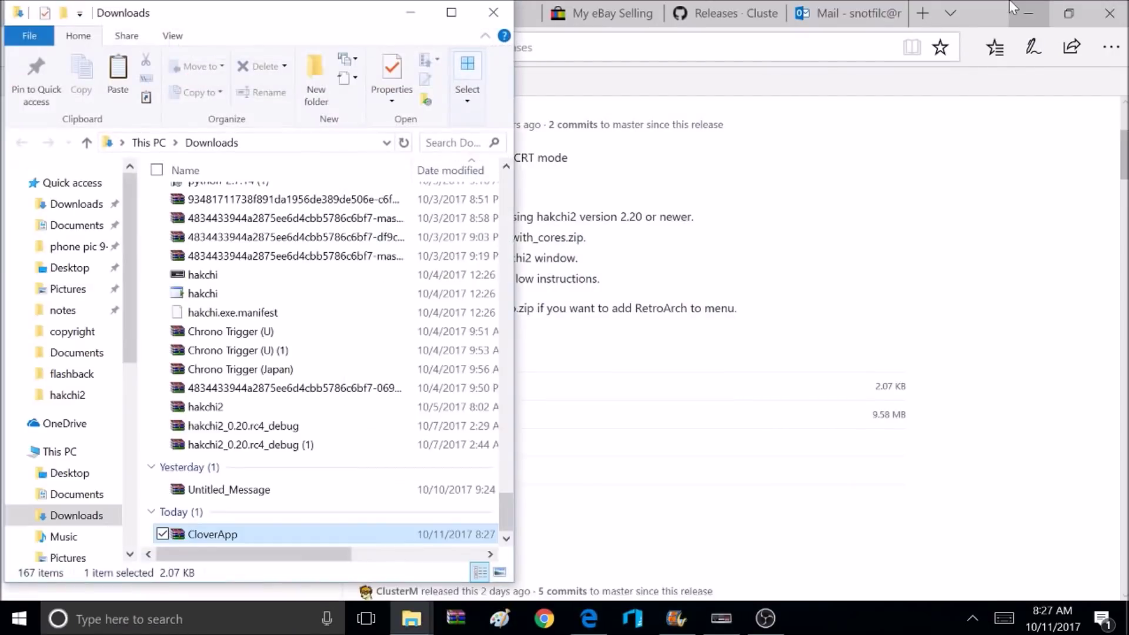
{"action": "left_click", "coordinate": [1027, 12]}
{"action": "left_click_drag", "start_coordinate": [277, 531], "coordinate": [735, 318]}
{"action": "left_click", "coordinate": [493, 12]}
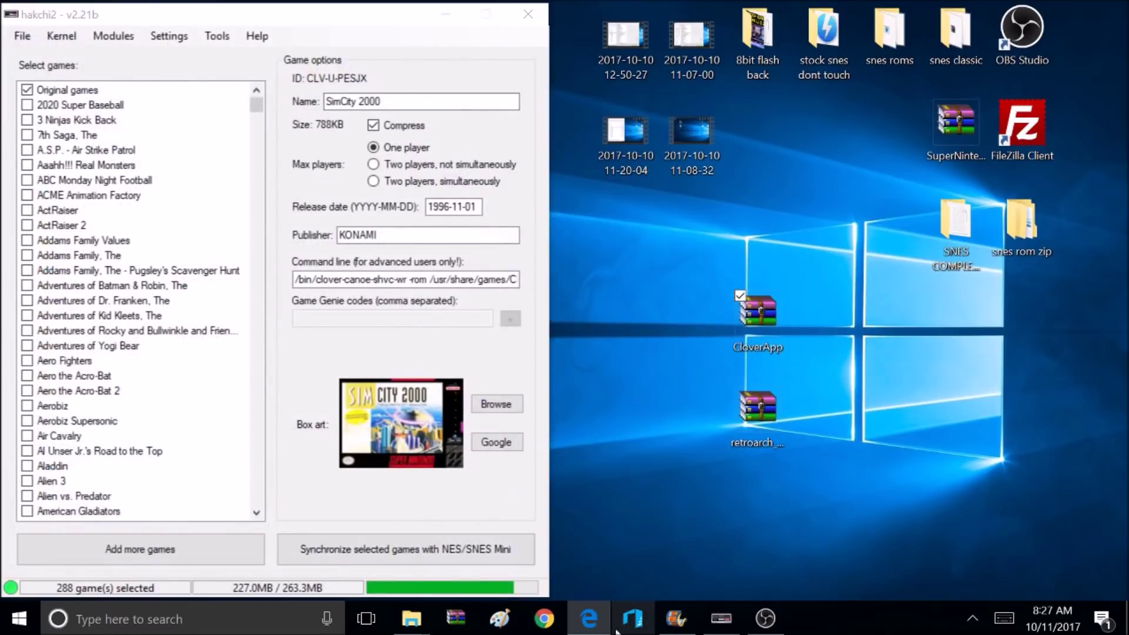
{"action": "left_click", "coordinate": [588, 618]}
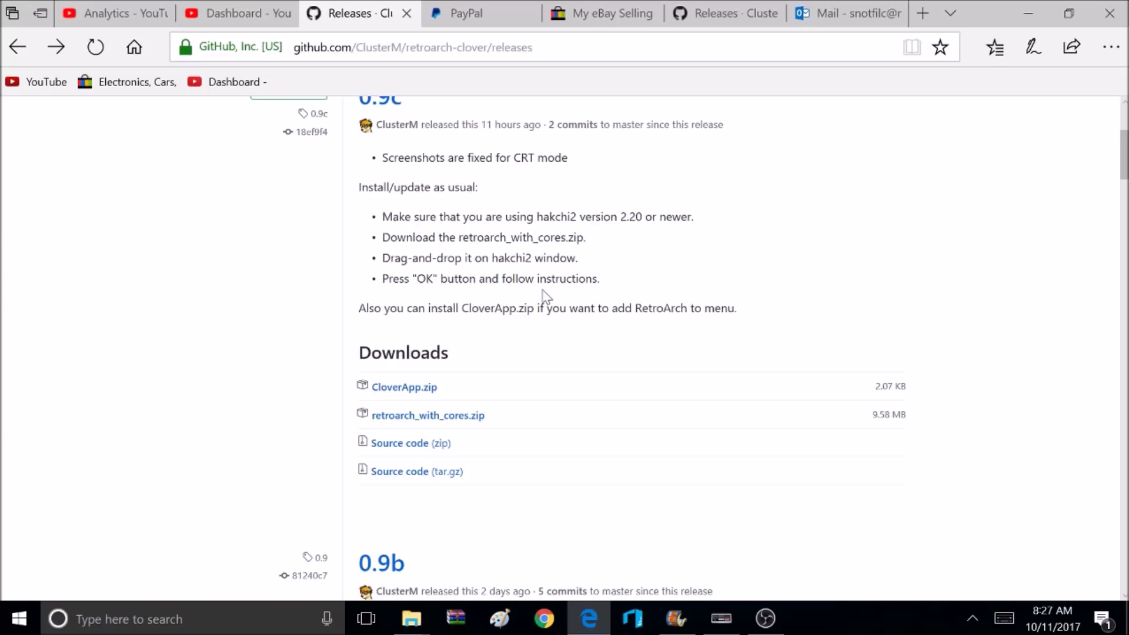
- Uncheck both Sailor-Moon games in hakchi2's list, leaving 282 selected
{"action": "left_click", "coordinate": [1028, 13]}
{"action": "left_click_drag", "start_coordinate": [256, 96], "coordinate": [261, 380]}
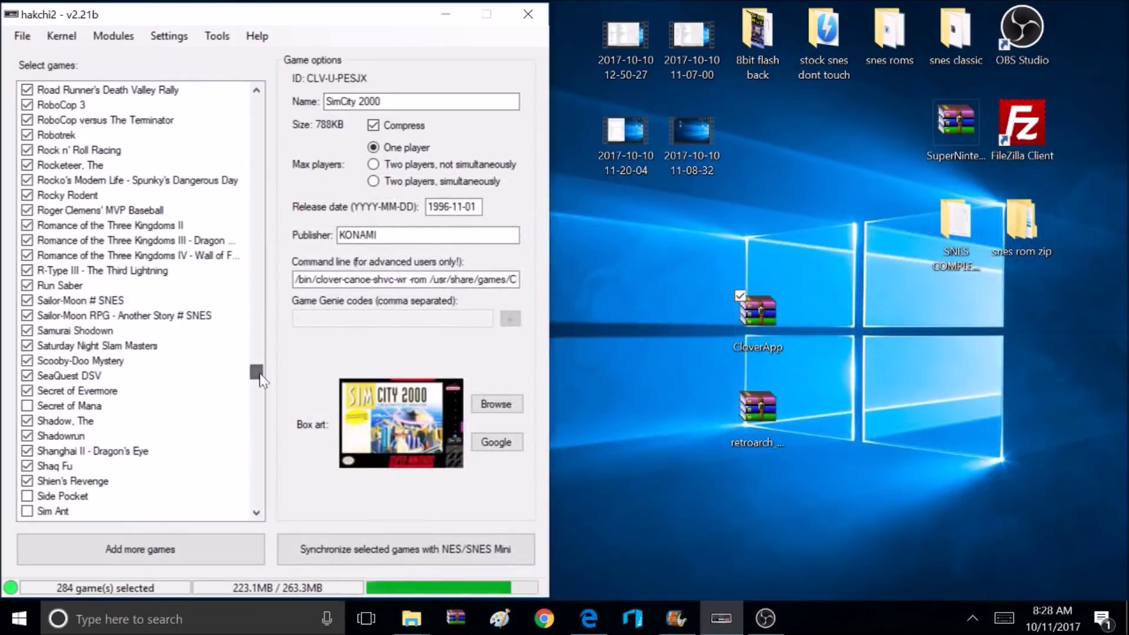
{"action": "left_click", "coordinate": [27, 300]}
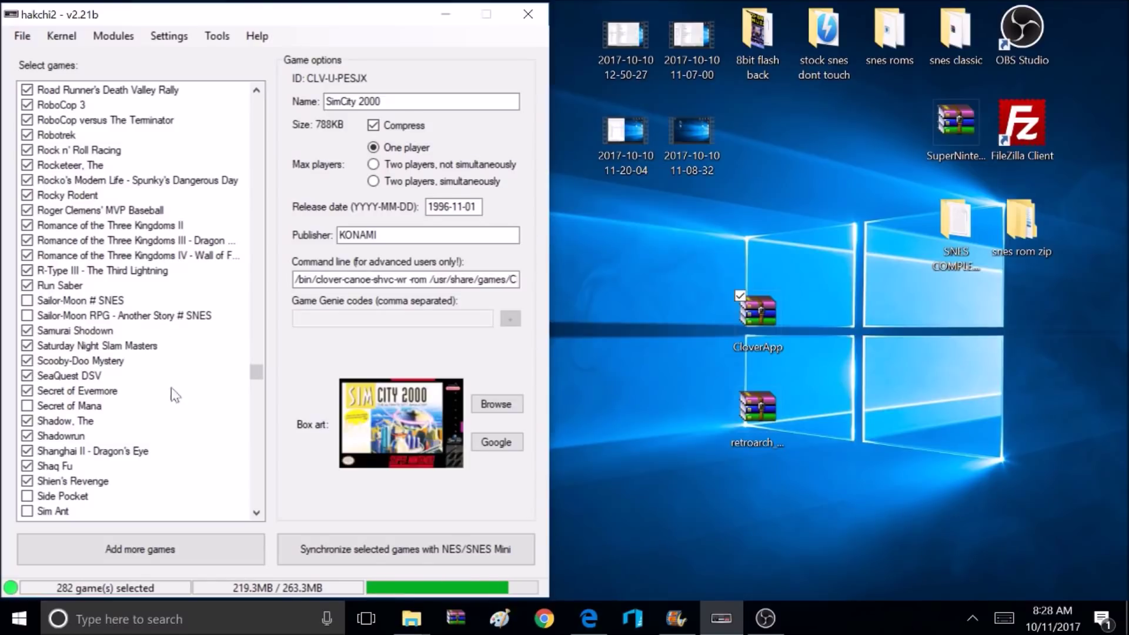
- Drag retroarch_with_cores.zip from the desktop onto hakchi2 to load its modules
{"action": "left_click_drag", "start_coordinate": [256, 373], "coordinate": [274, 91]}
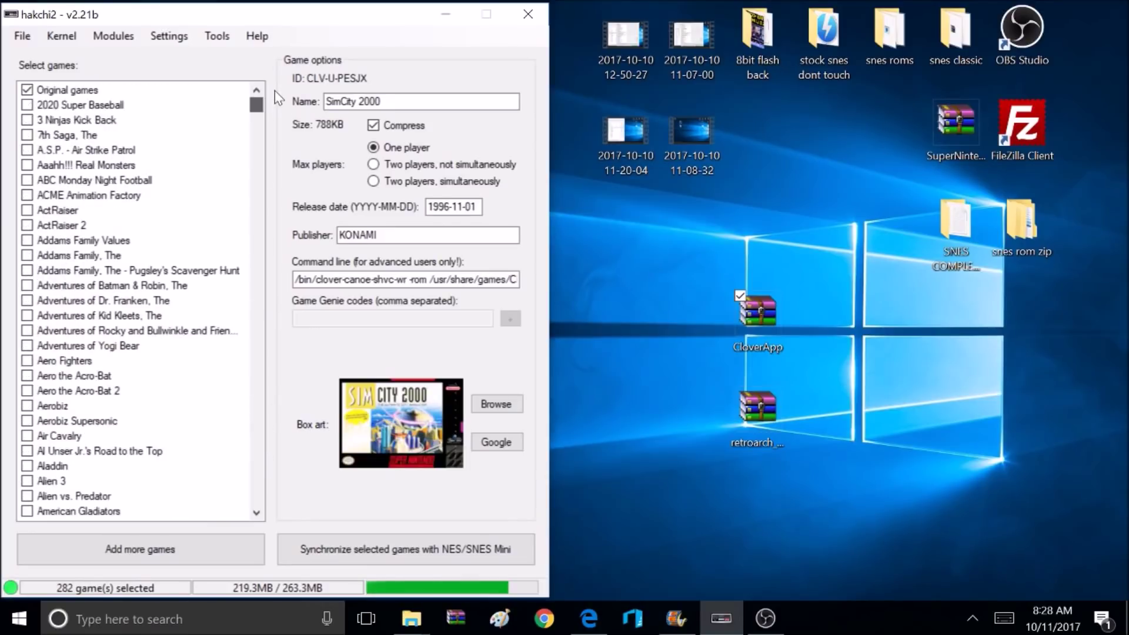
{"action": "left_click_drag", "start_coordinate": [757, 411], "coordinate": [268, 395]}
{"action": "left_click_drag", "start_coordinate": [182, 400], "coordinate": [182, 400]}
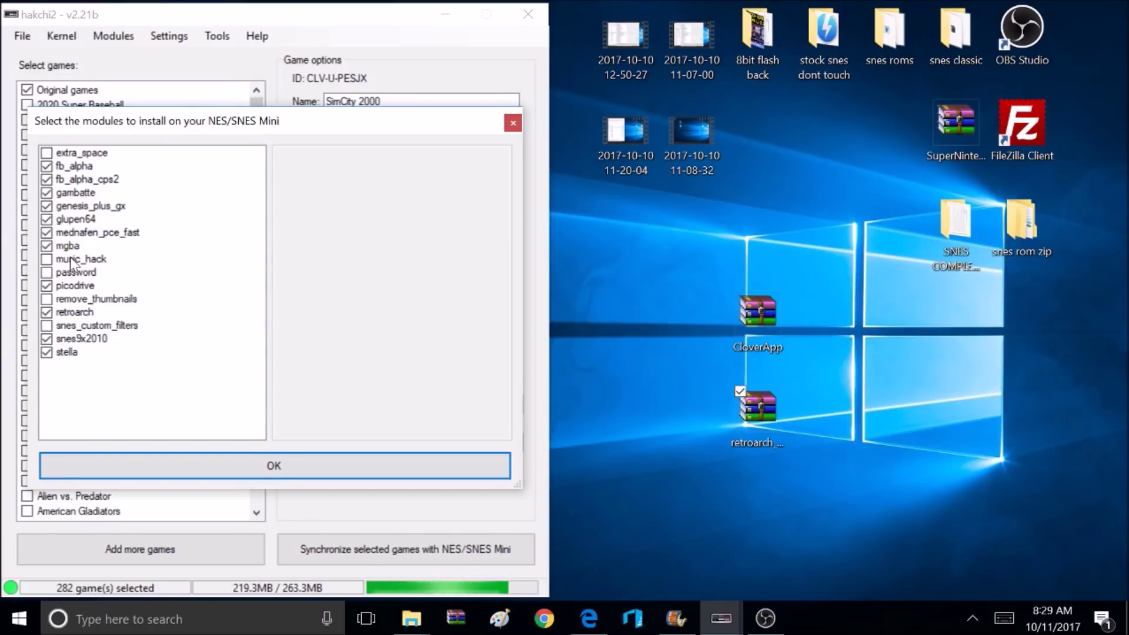
- Read the extra_space and snes_custom_filters descriptions, then confirm the module selection to install
{"action": "left_click", "coordinate": [47, 153]}
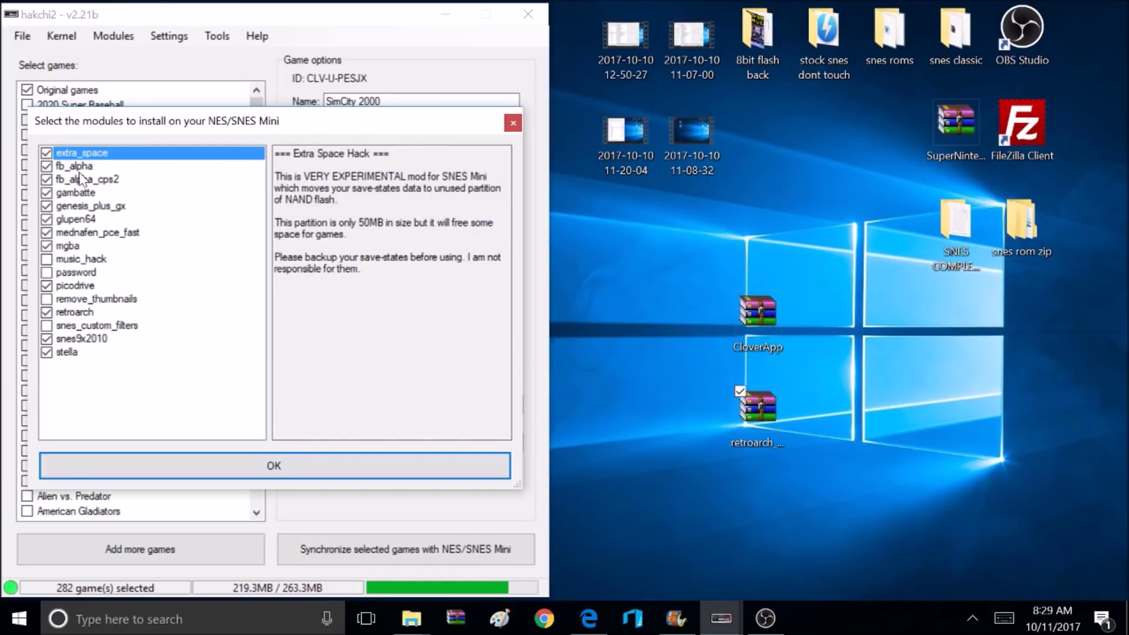
{"action": "left_click", "coordinate": [118, 325]}
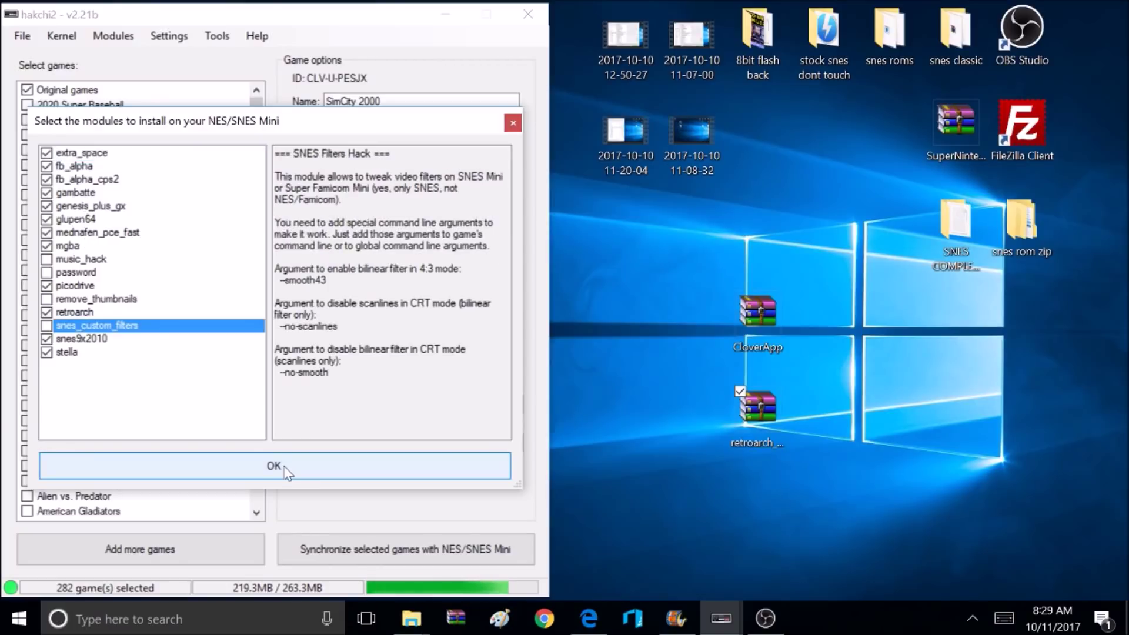
{"action": "left_click", "coordinate": [286, 469]}
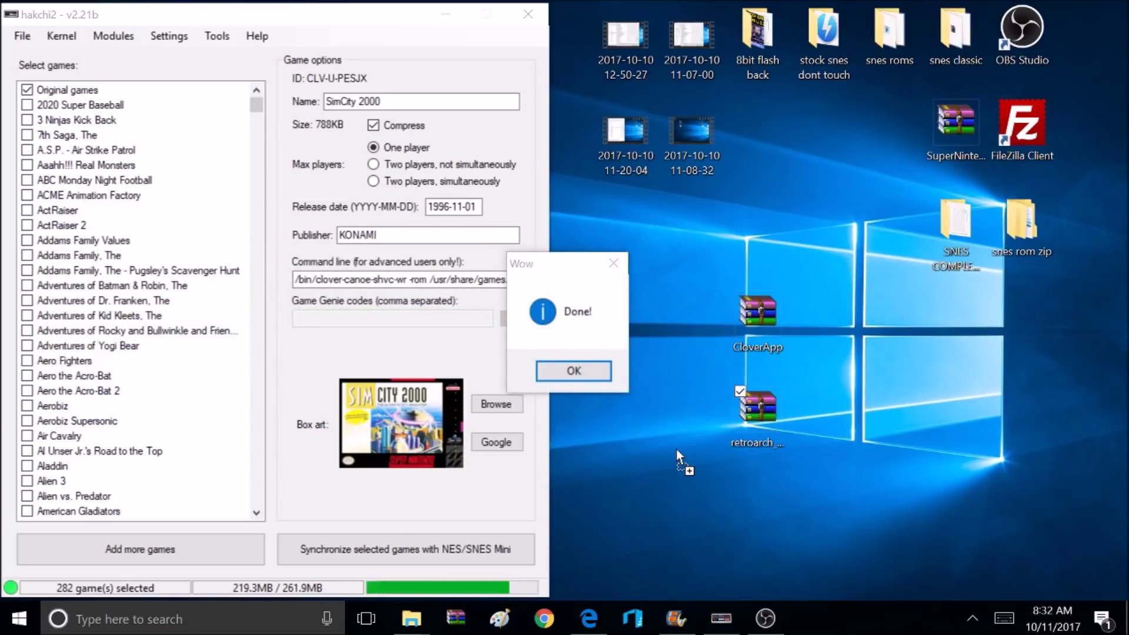
- Add Sonic Chaos and Sonic The Hedgehog 2 from roms > mastersystem to hakchi2
{"action": "left_click", "coordinate": [575, 370]}
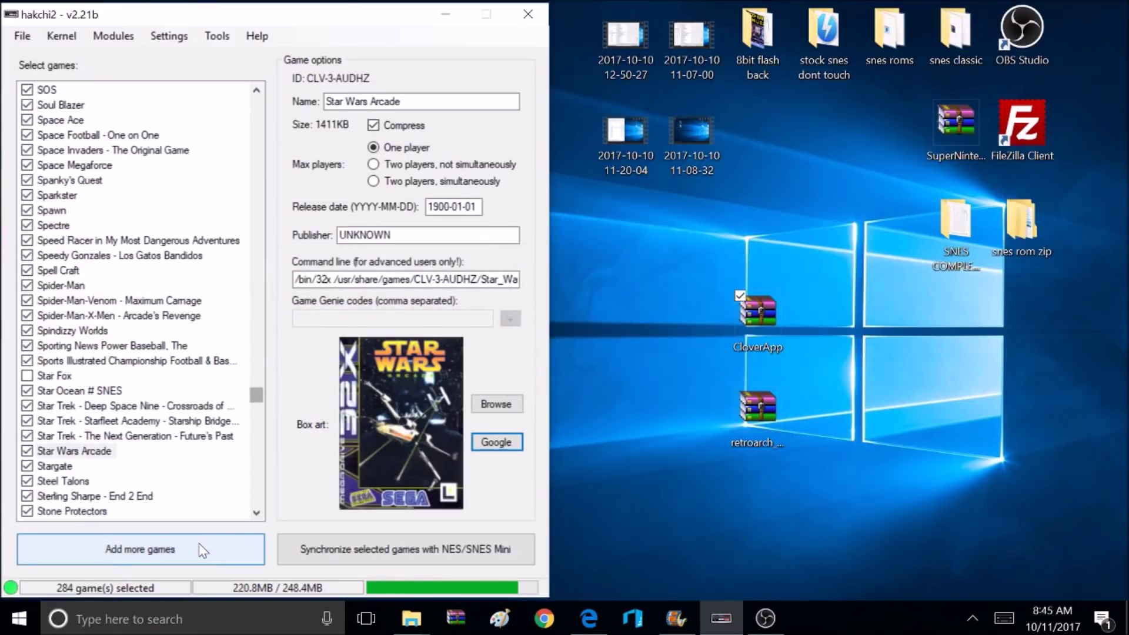
{"action": "left_click", "coordinate": [203, 550]}
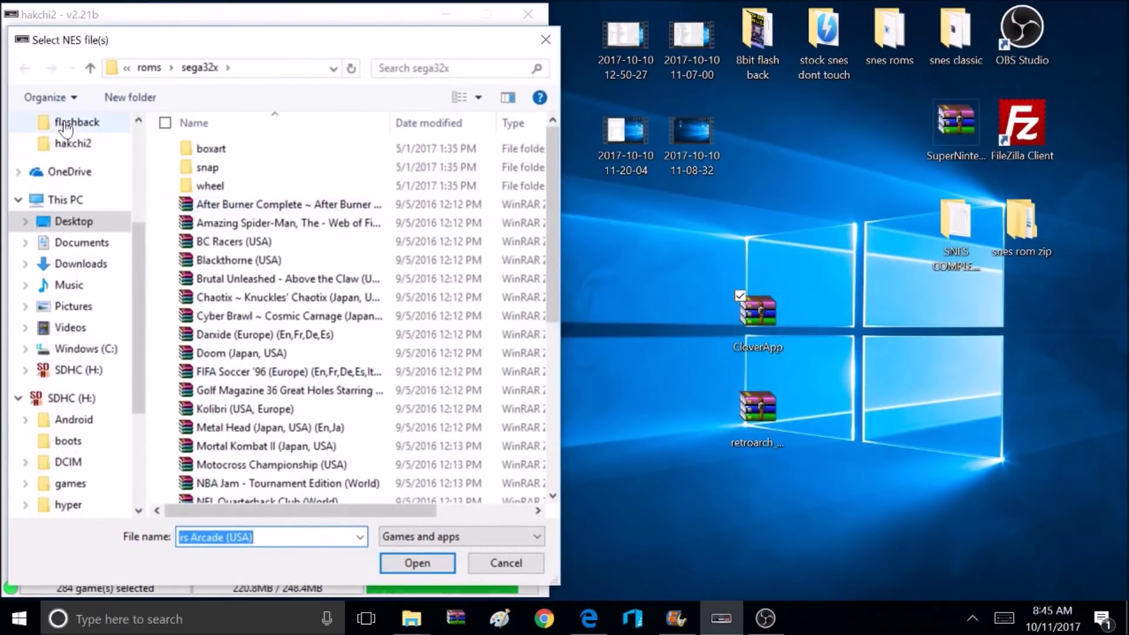
{"action": "left_click", "coordinate": [89, 69]}
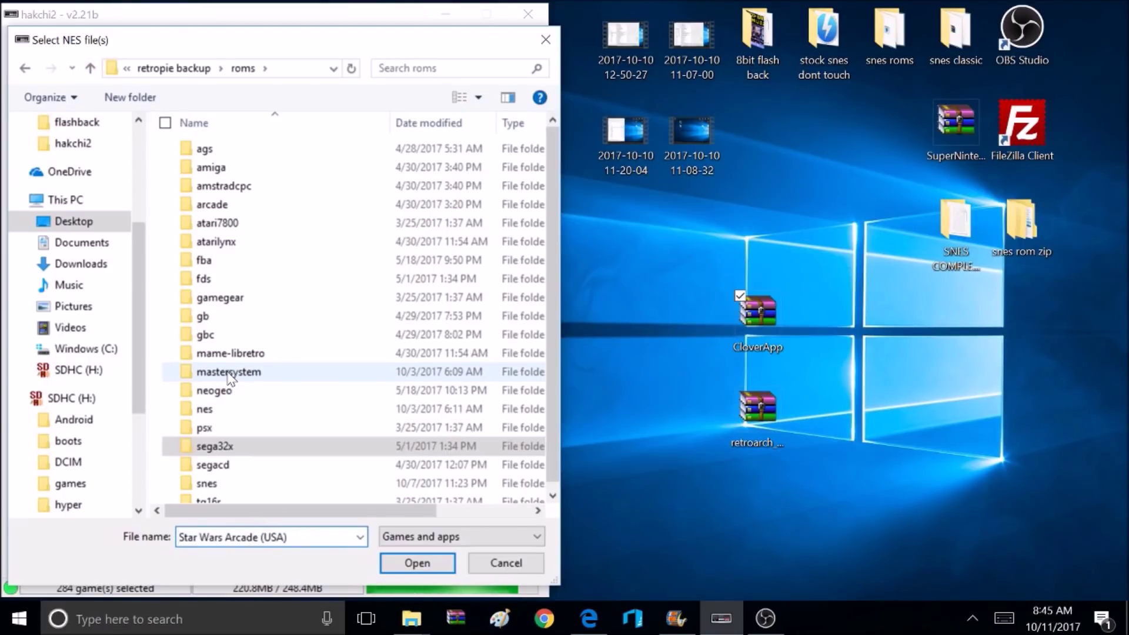
{"action": "mouse_move", "coordinate": [229, 378]}
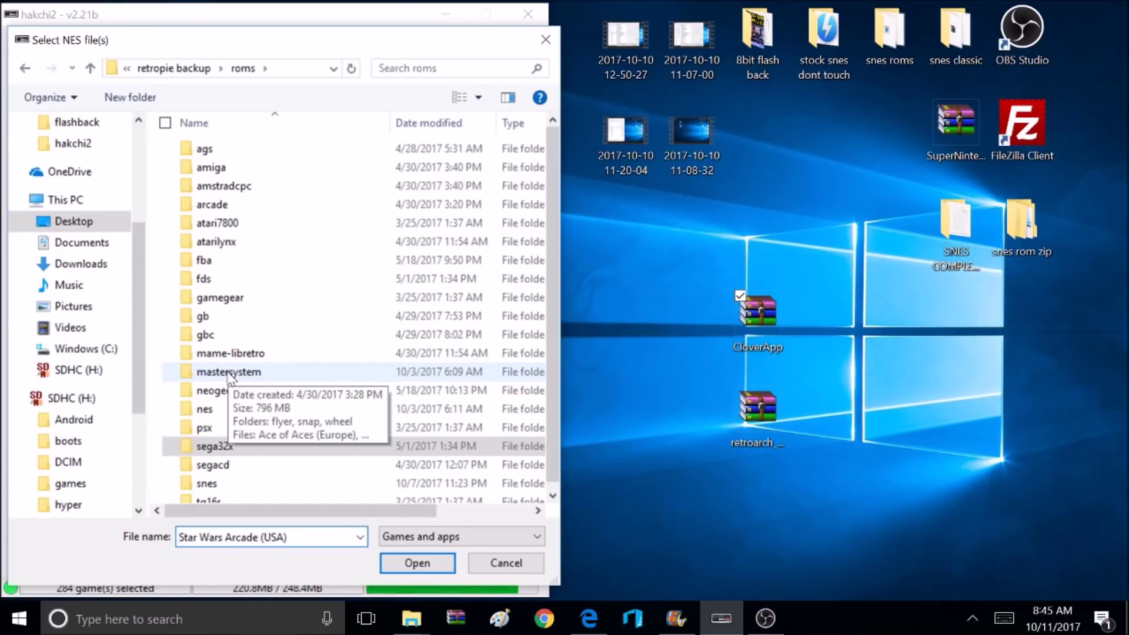
{"action": "double_click", "coordinate": [230, 373]}
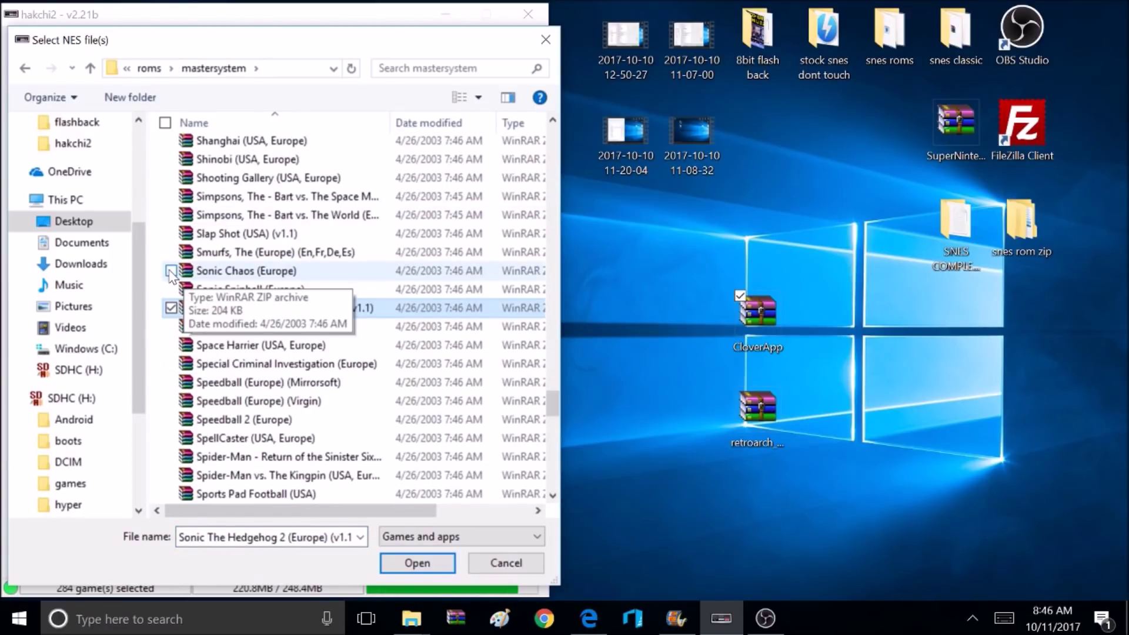
{"action": "left_click", "coordinate": [171, 271]}
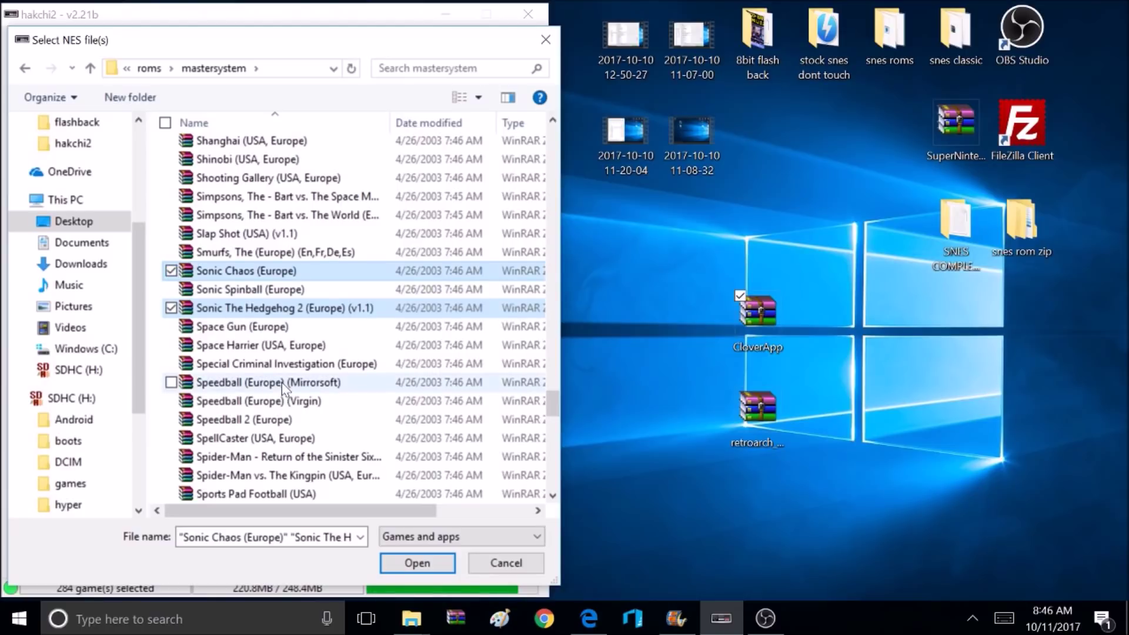
{"action": "left_click_drag", "start_coordinate": [552, 403], "coordinate": [553, 449]}
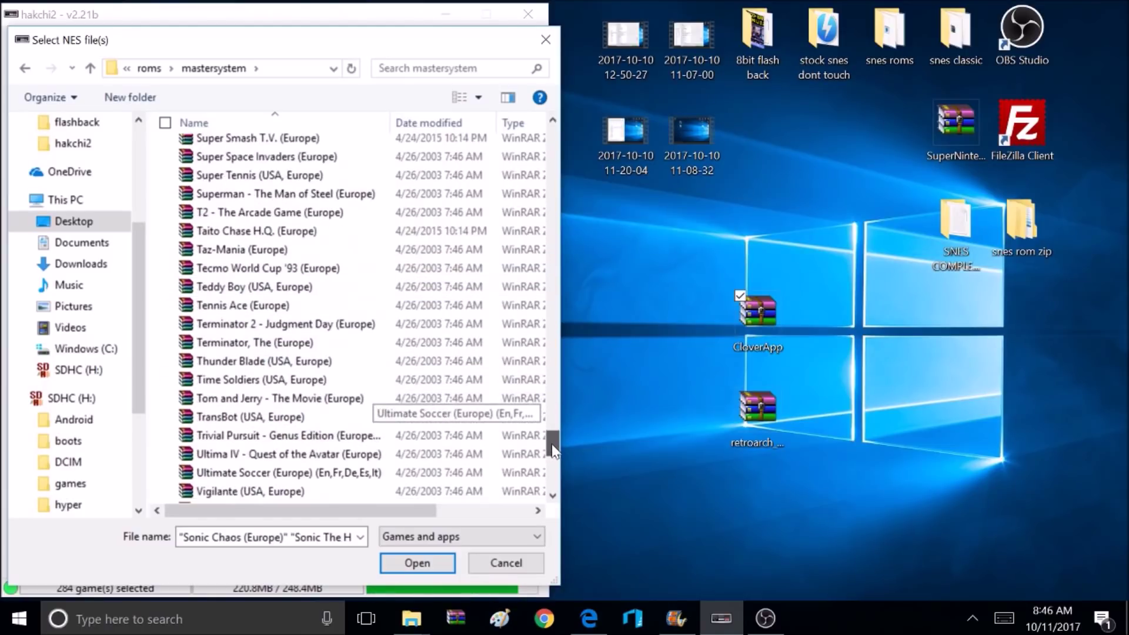
{"action": "left_click", "coordinate": [428, 556]}
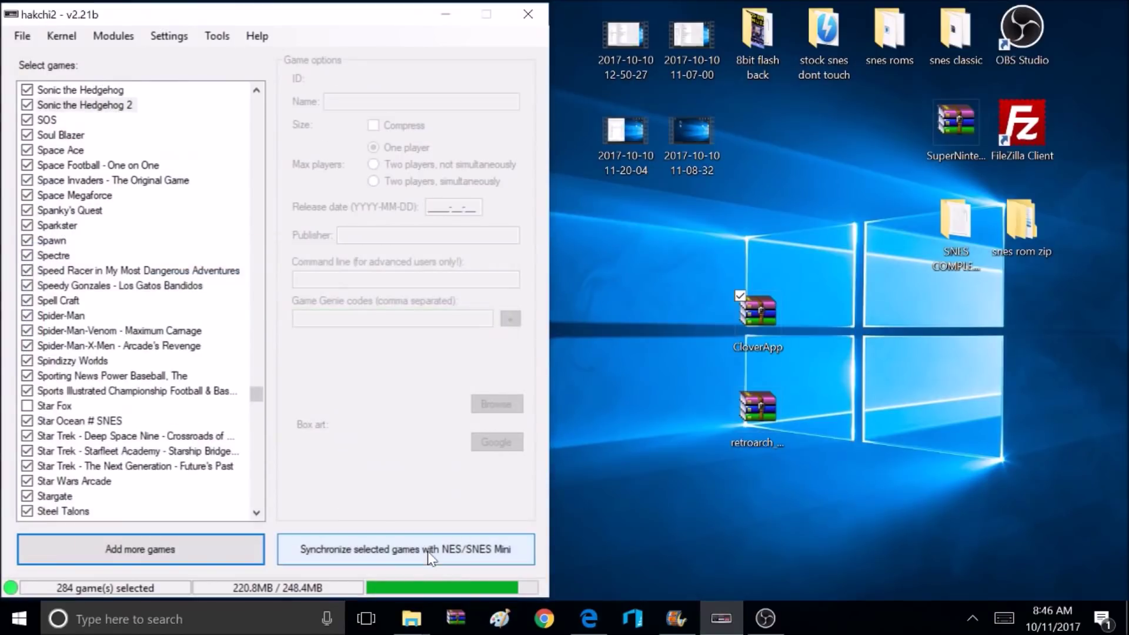
- Set Sonic the Hedgehog 2's box art to its Master System cover found via Google
{"action": "left_click", "coordinate": [83, 109]}
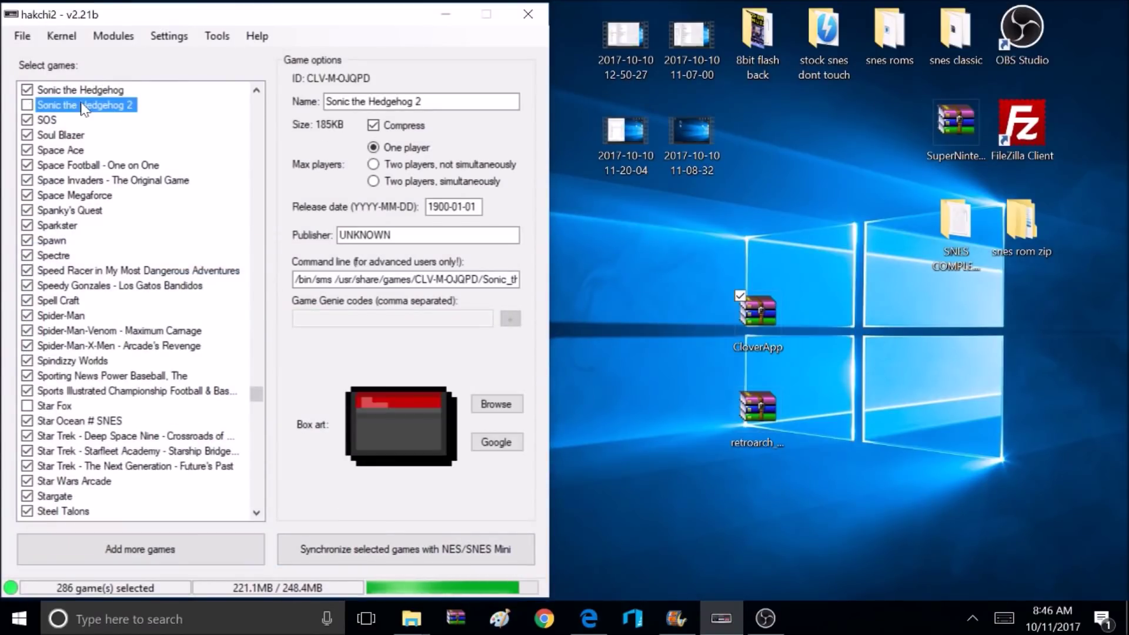
{"action": "left_click", "coordinate": [495, 443]}
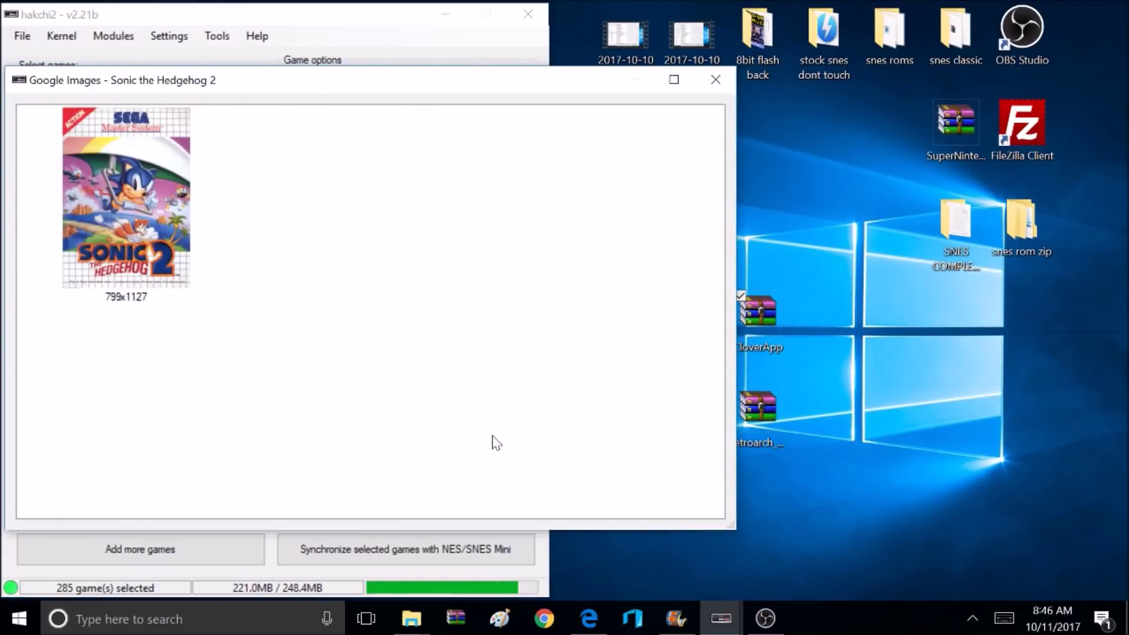
{"action": "left_click", "coordinate": [146, 182]}
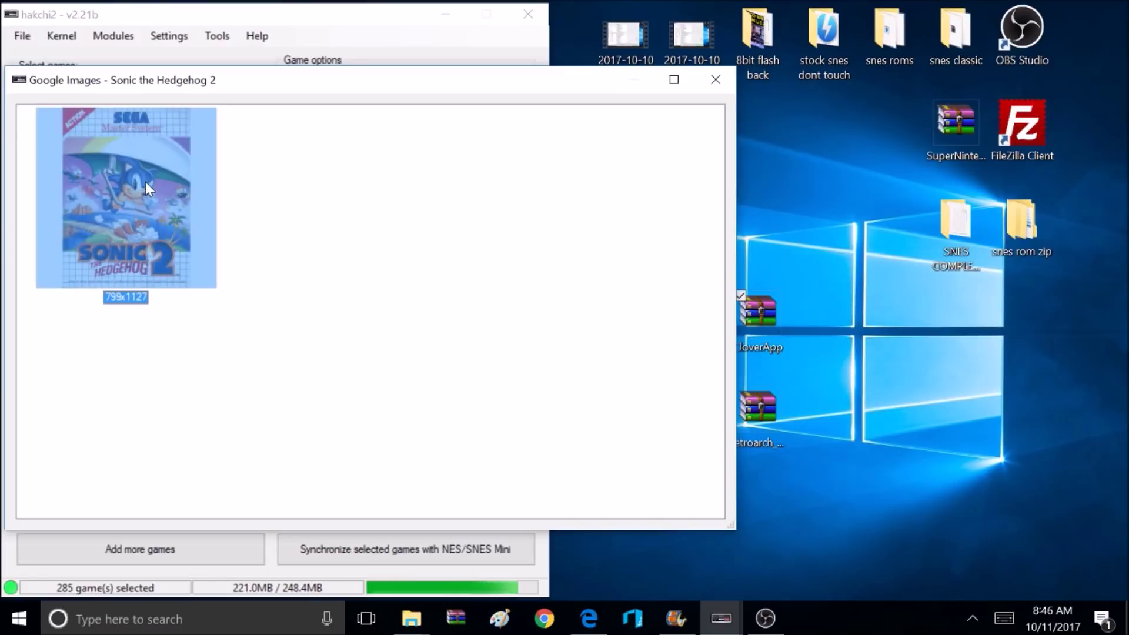
{"action": "double_click", "coordinate": [145, 182]}
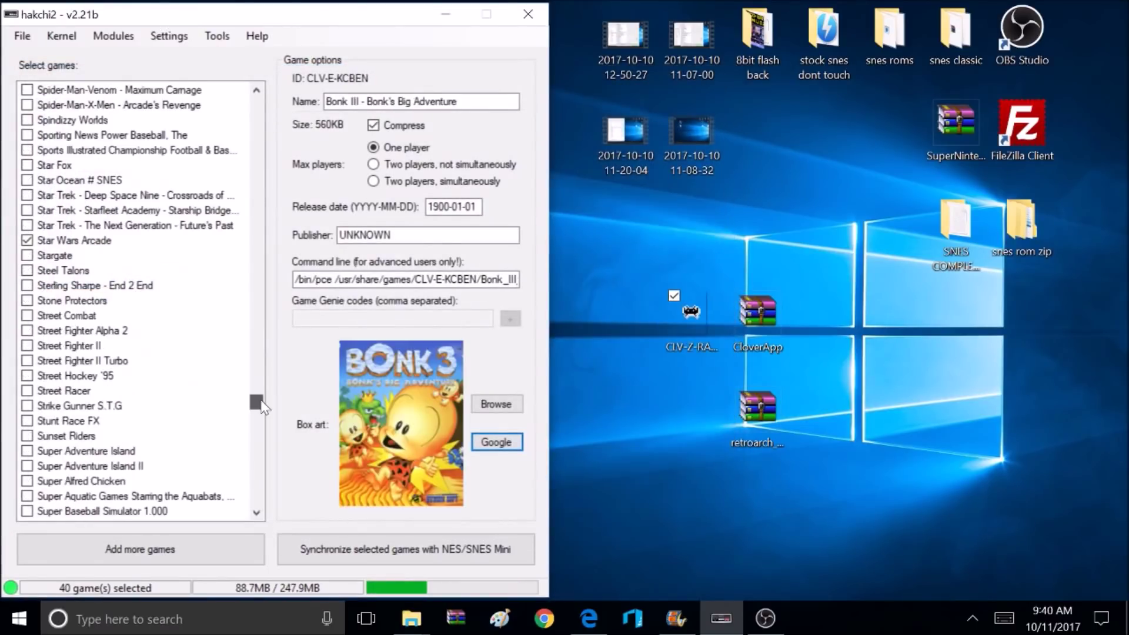
- Review the Pages/folders structure and Maximum games per page settings, then sync the selected games
{"action": "scroll", "coordinate": [262, 402], "scroll_direction": "up", "scroll_amount": 3}
{"action": "left_click_drag", "start_coordinate": [261, 398], "coordinate": [257, 507]}
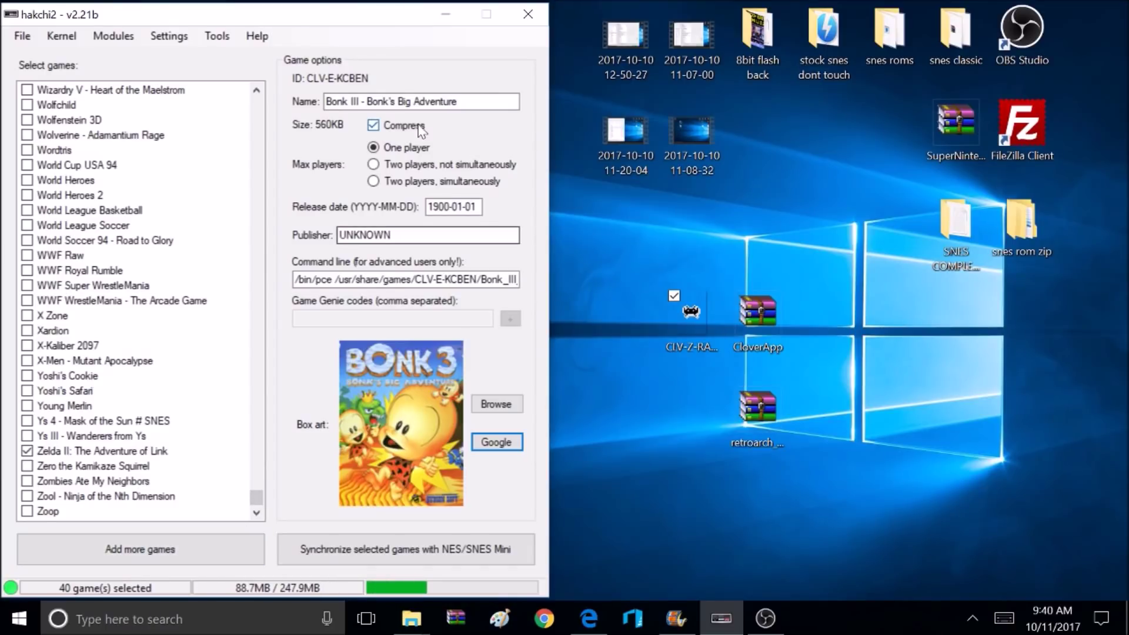
{"action": "left_click", "coordinate": [173, 40]}
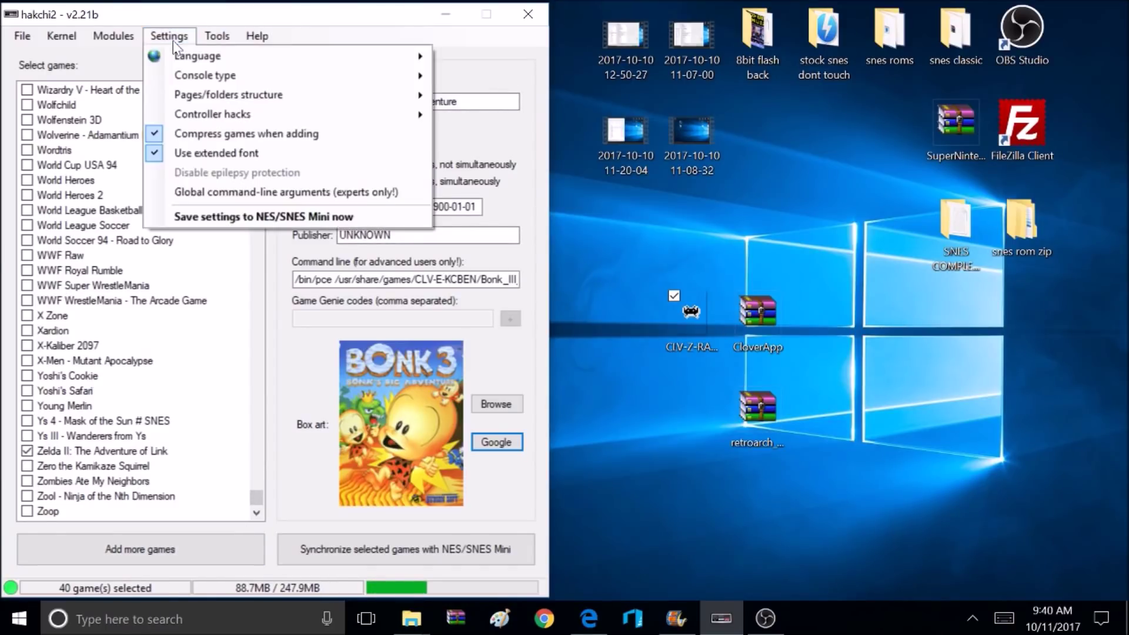
{"action": "mouse_move", "coordinate": [213, 80]}
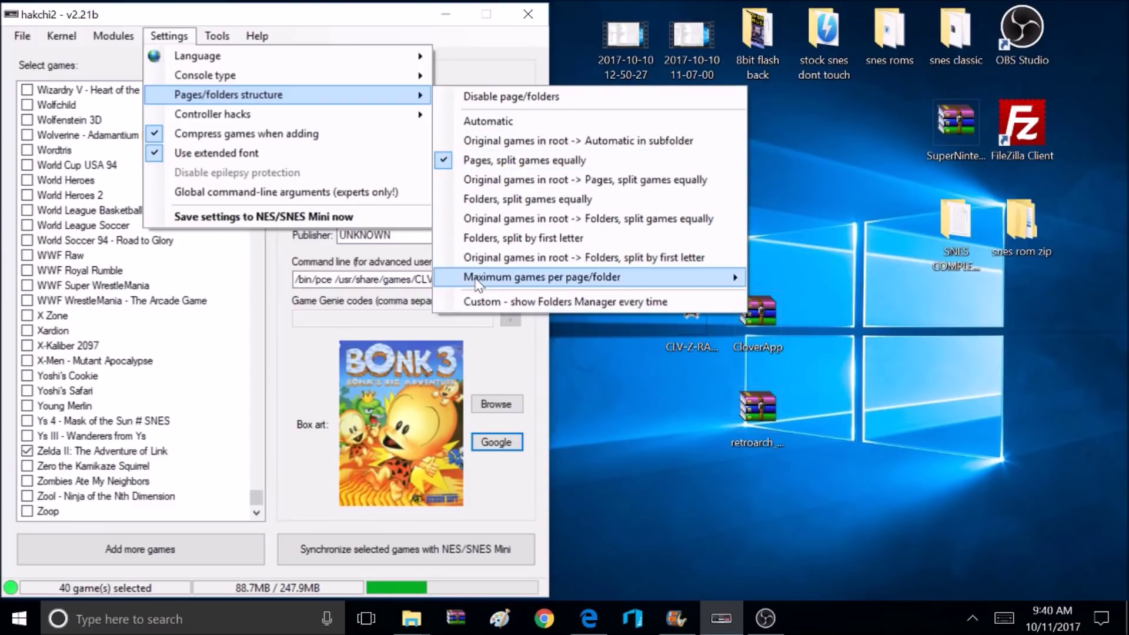
{"action": "mouse_move", "coordinate": [476, 282]}
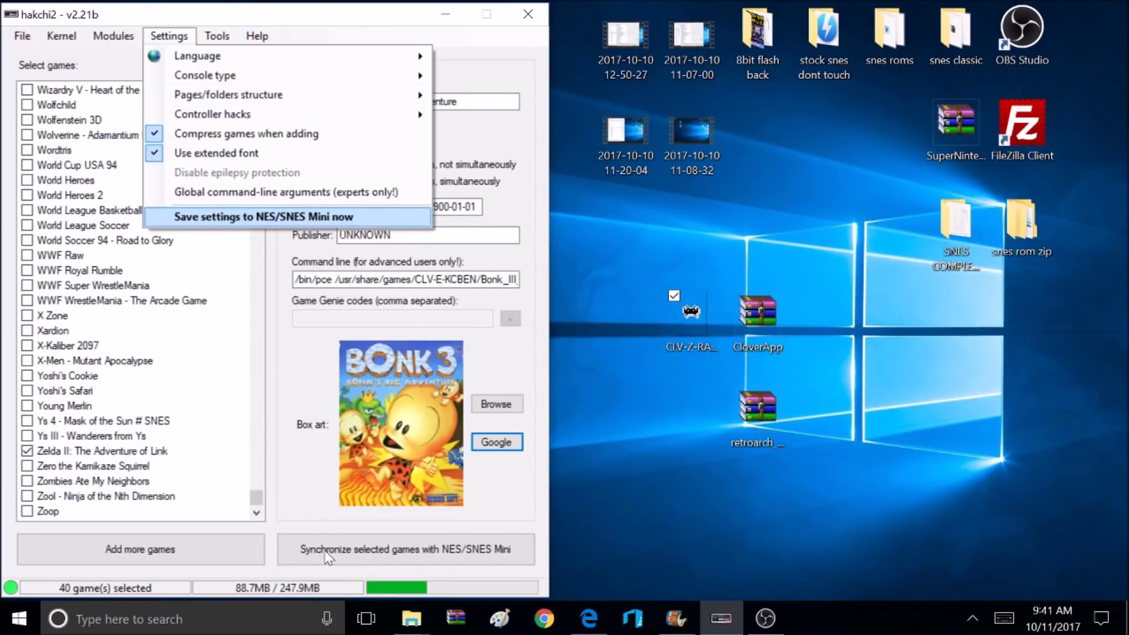
{"action": "left_click", "coordinate": [327, 556]}
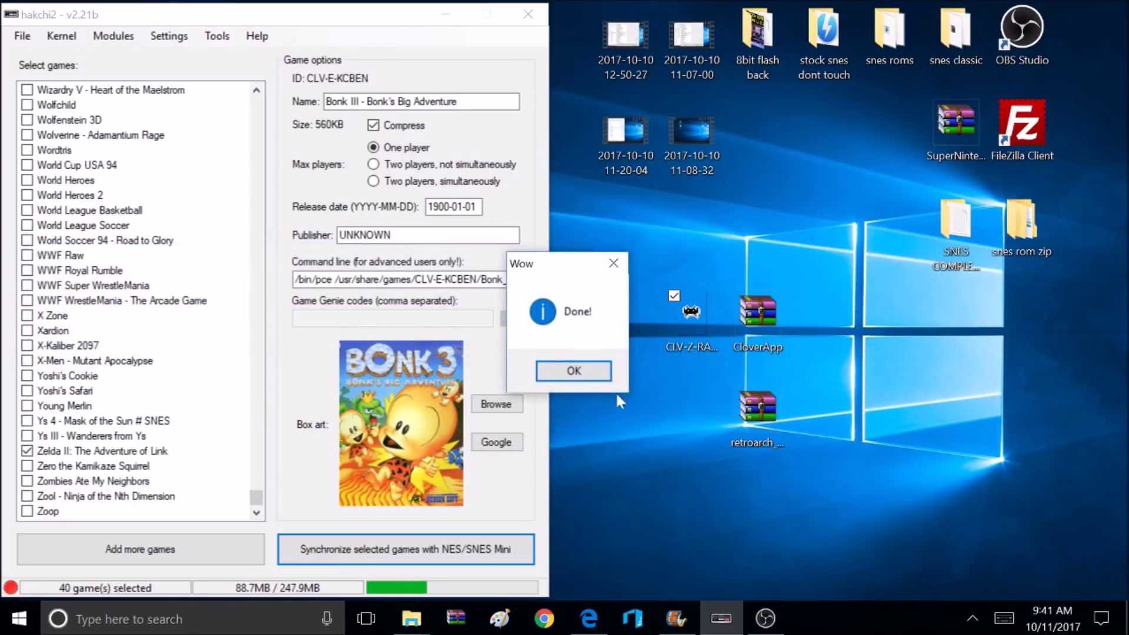
- Close the Done! notice after the 40 games finish uploading
{"action": "left_click", "coordinate": [594, 371]}
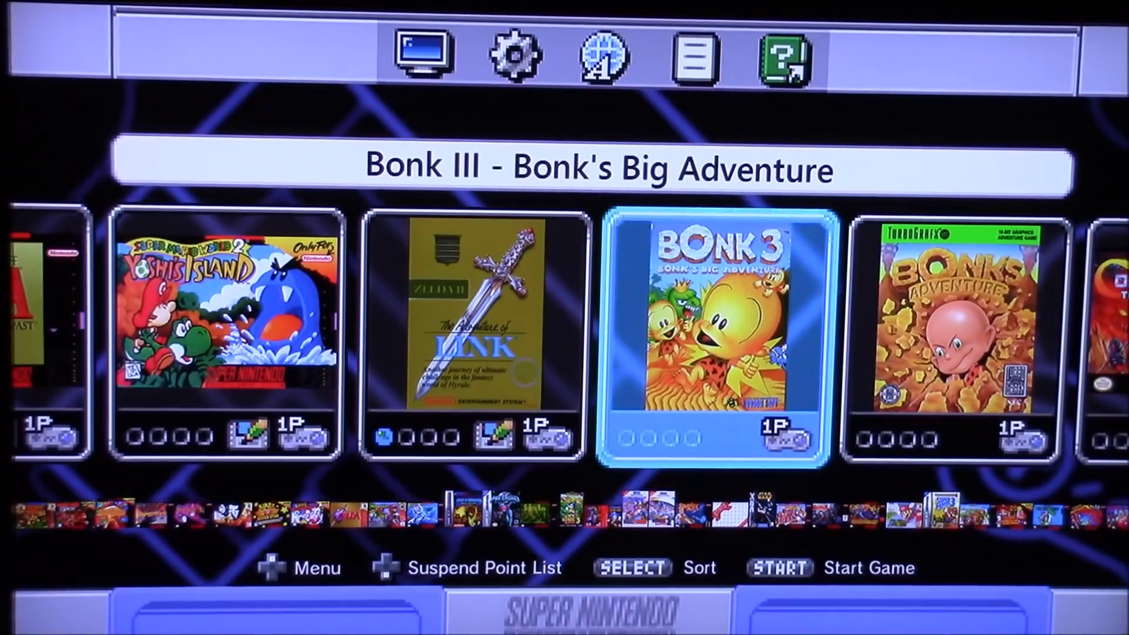
- Scroll the carousel past Bonk's Adventure, Super Mario 64, the Sonic games and Star Fox 2
{"action": "key", "text": "Right"}
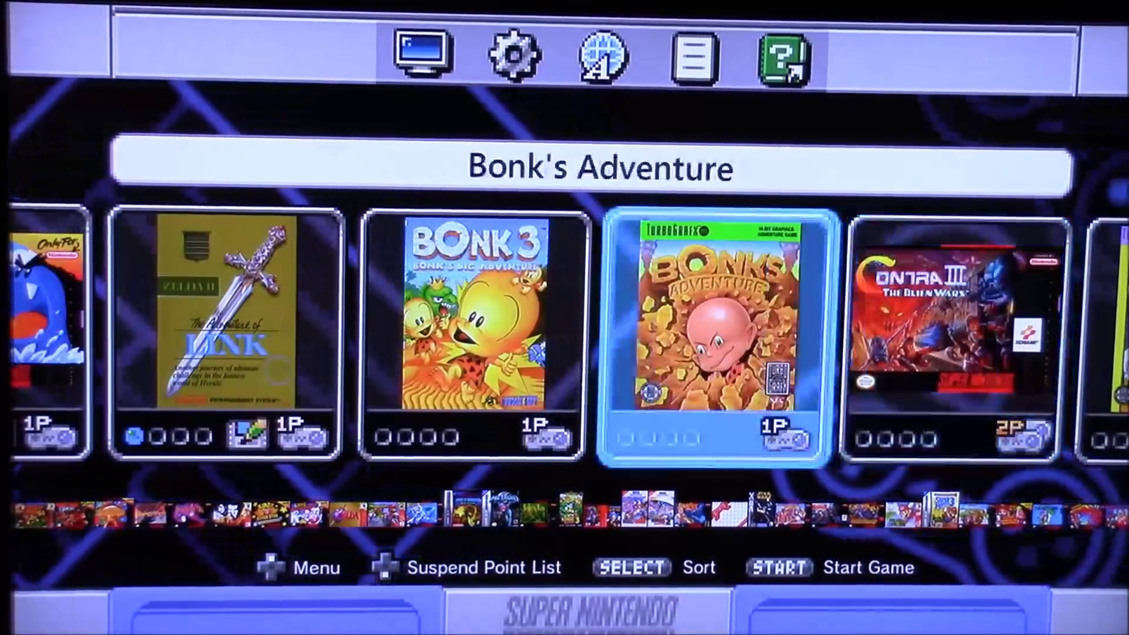
{"action": "key", "text": "Left"}
{"action": "key", "text": "Left"}
{"action": "key", "text": "Left"}
{"action": "key", "text": "Left"}
{"action": "key", "text": "Left"}
{"action": "key", "text": "Left"}
{"action": "key", "text": "Left"}
{"action": "key", "text": "Left"}
{"action": "key", "text": "Left"}
{"action": "key", "text": "Left"}
{"action": "key", "text": "Left"}
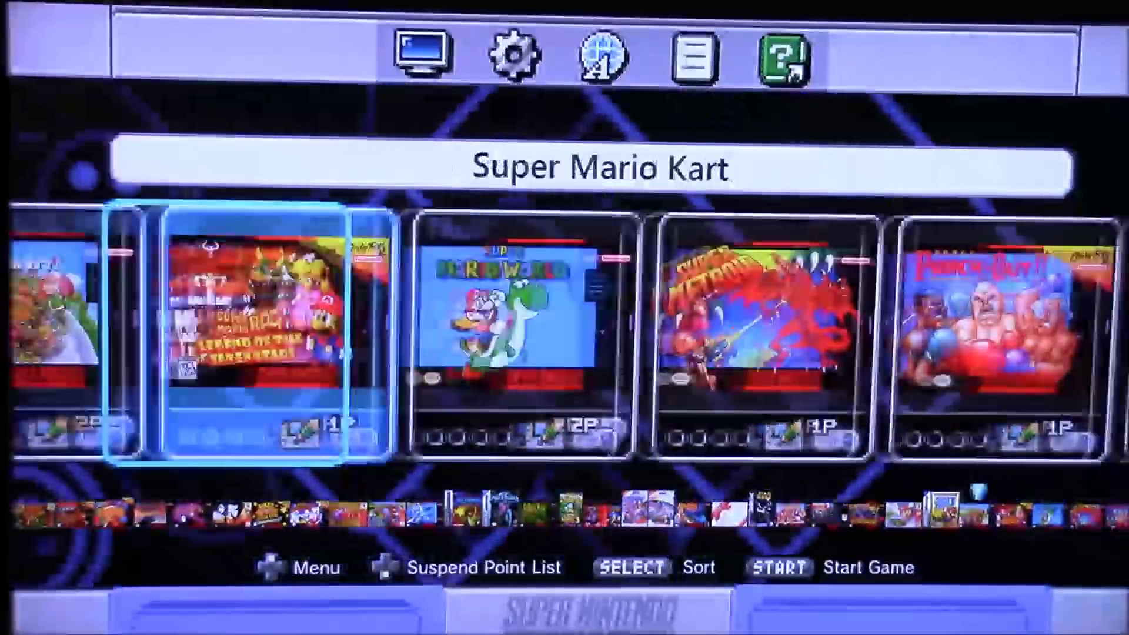
{"action": "key", "text": "Right"}
{"action": "key", "text": "Left"}
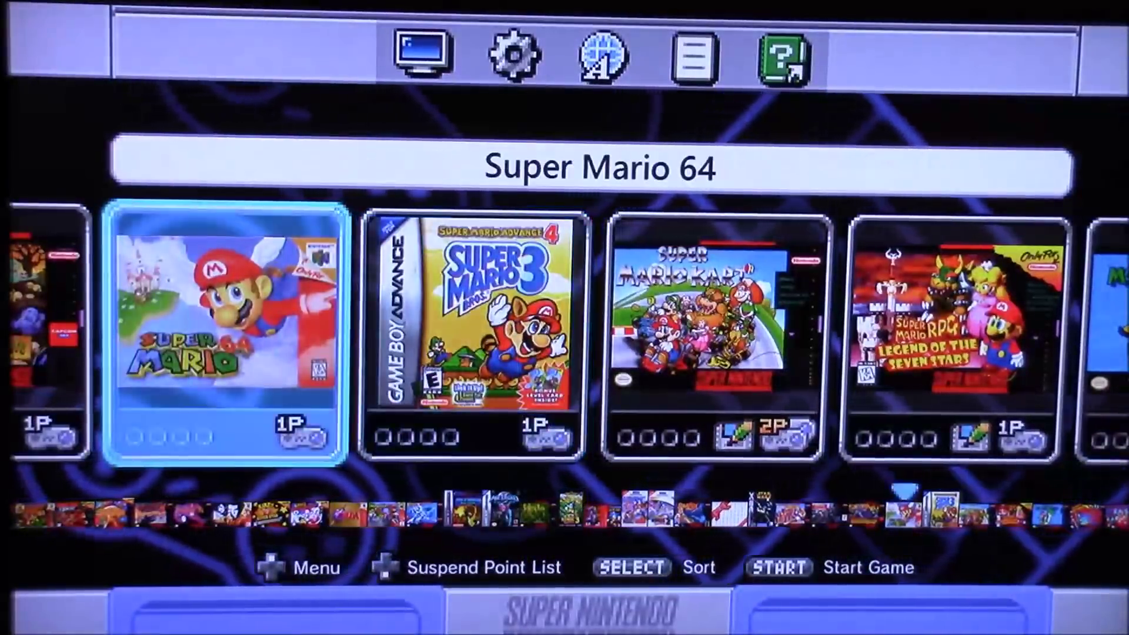
{"action": "key", "text": "Left"}
{"action": "key", "text": "Left"}
{"action": "key", "text": "Left"}
{"action": "key", "text": "Left"}
{"action": "key", "text": "Left"}
{"action": "key", "text": "Left"}
{"action": "key", "text": "Left"}
{"action": "key", "text": "Left"}
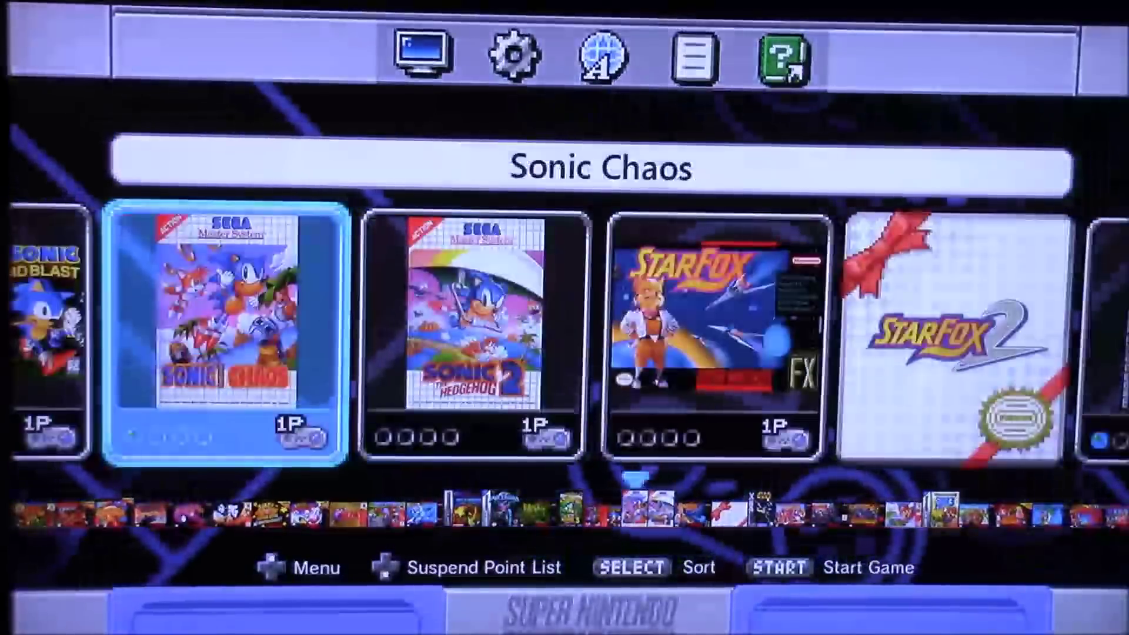
{"action": "key", "text": "Right"}
{"action": "key", "text": "Left"}
{"action": "key", "text": "Left"}
{"action": "key", "text": "Left"}
{"action": "key", "text": "Left"}
{"action": "key", "text": "Left"}
{"action": "key", "text": "Left"}
{"action": "key", "text": "Left"}
{"action": "key", "text": "Left"}
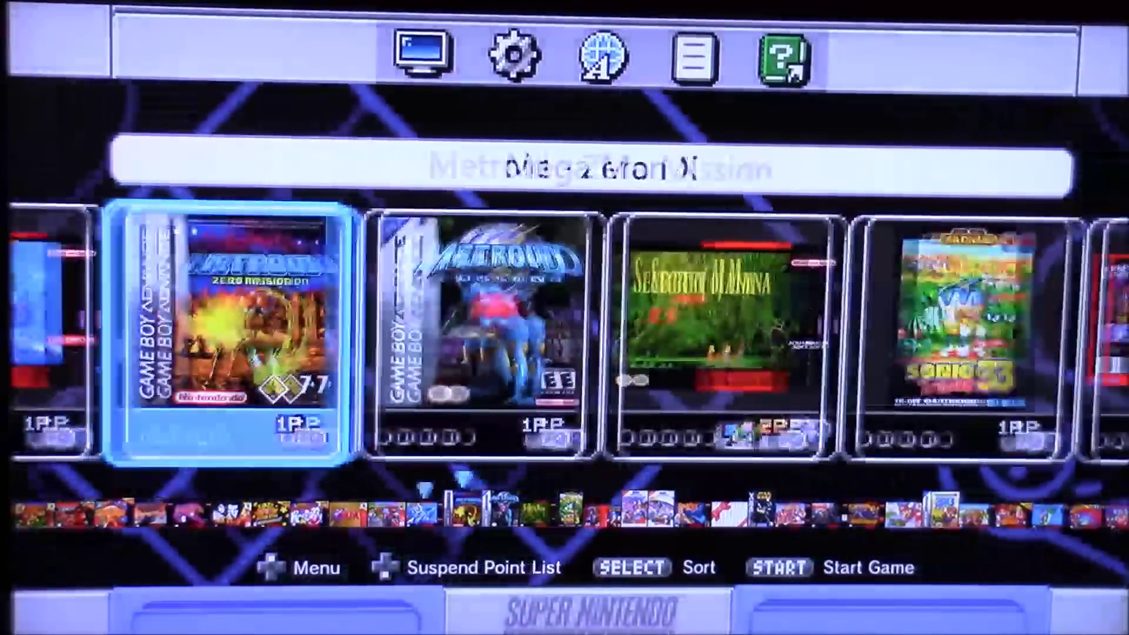
{"action": "key", "text": "Left"}
{"action": "key", "text": "Left"}
{"action": "key", "text": "Left"}
{"action": "key", "text": "Left"}
{"action": "key", "text": "Left"}
{"action": "key", "text": "Left"}
{"action": "key", "text": "Left"}
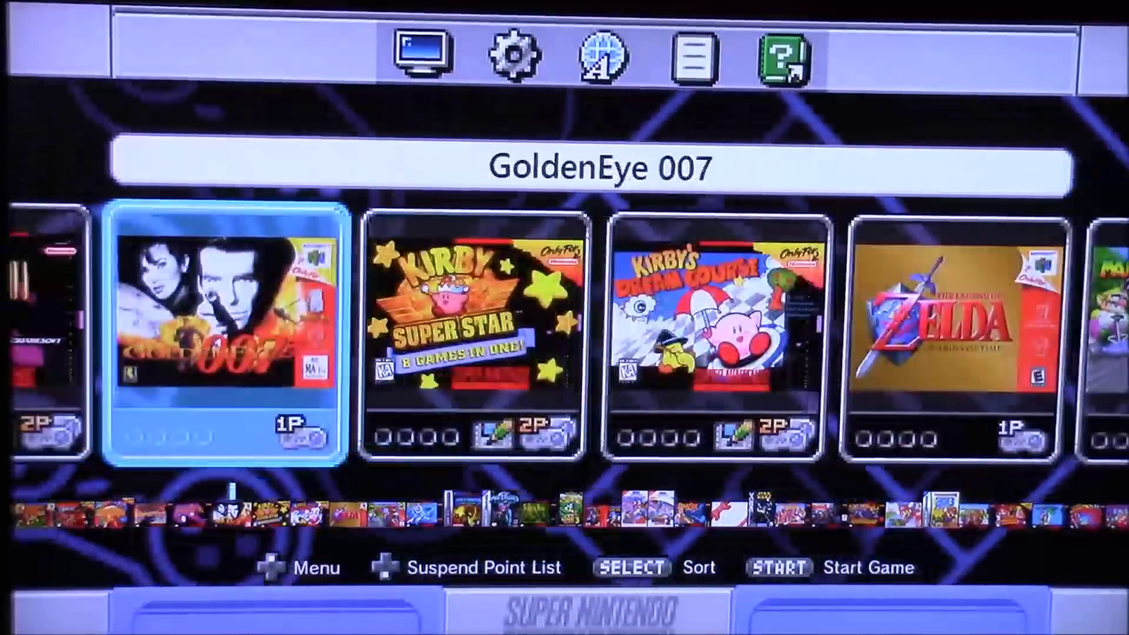
{"action": "key", "text": "Left"}
{"action": "key", "text": "Left"}
{"action": "key", "text": "Left"}
{"action": "key", "text": "Left"}
{"action": "key", "text": "Left"}
{"action": "key", "text": "Left"}
{"action": "key", "text": "Left"}
{"action": "key", "text": "Left"}
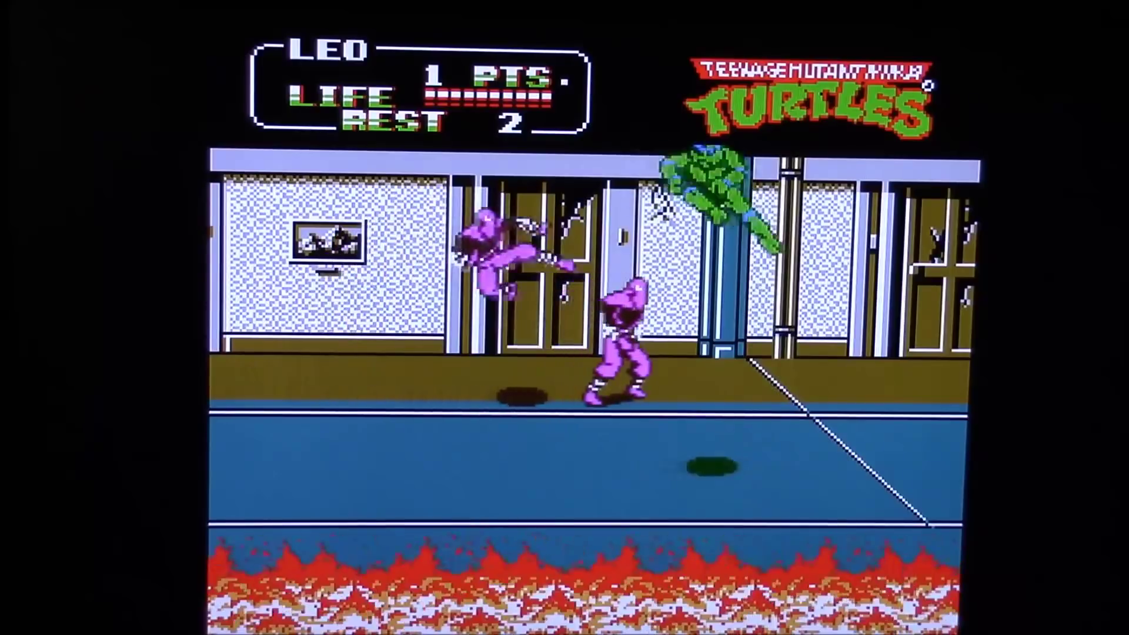
- Bring up the RetroArch main menu and enter Settings
{"action": "key", "text": "F1"}
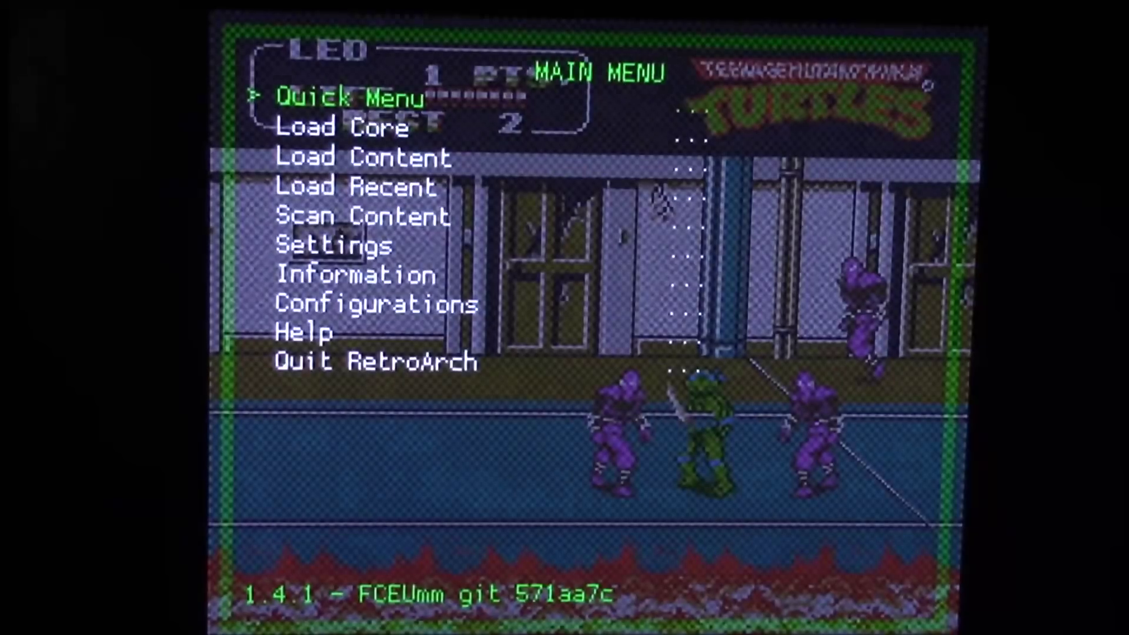
{"action": "key", "text": "Down"}
{"action": "key", "text": "Down"}
{"action": "key", "text": "Down"}
{"action": "key", "text": "Down"}
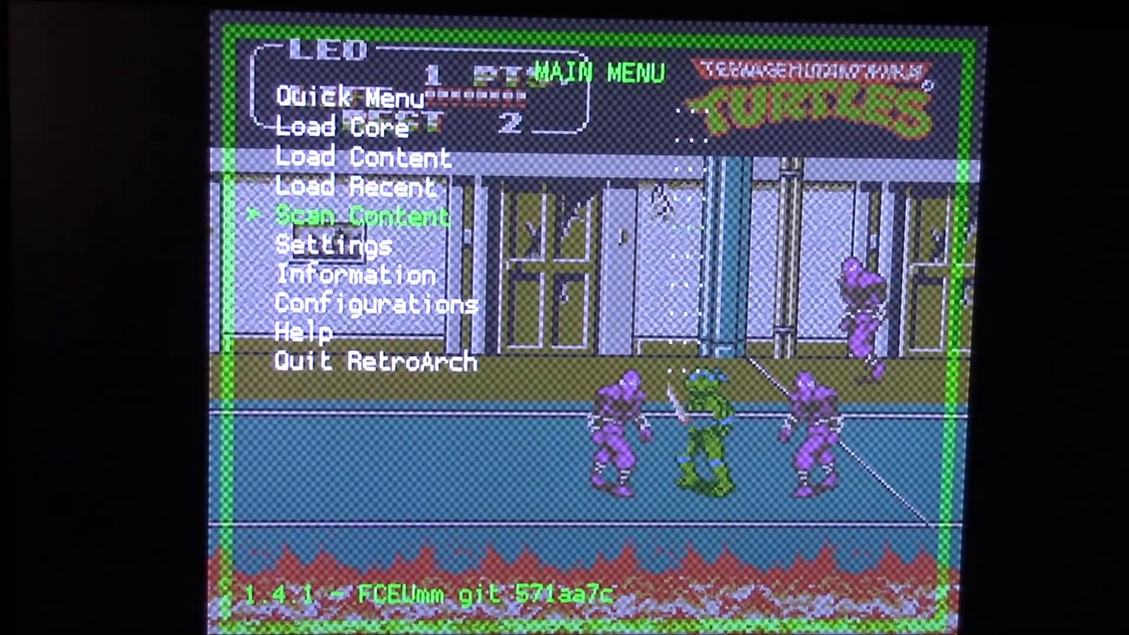
{"action": "key", "text": "Down"}
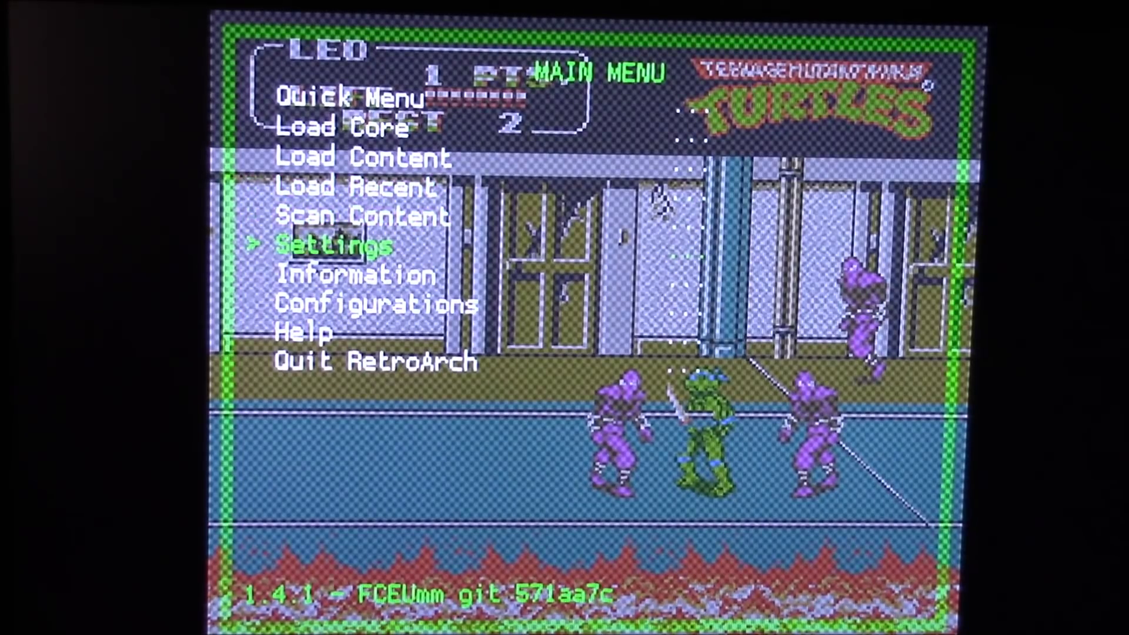
{"action": "key", "text": "Return"}
- View the User Interface options, then exit to the SNES Classic home menu
{"action": "key", "text": "Down"}
{"action": "key", "text": "Down"}
{"action": "key", "text": "Down"}
{"action": "key", "text": "Down"}
{"action": "key", "text": "Down"}
{"action": "key", "text": "Down"}
{"action": "key", "text": "Down"}
{"action": "key", "text": "Down"}
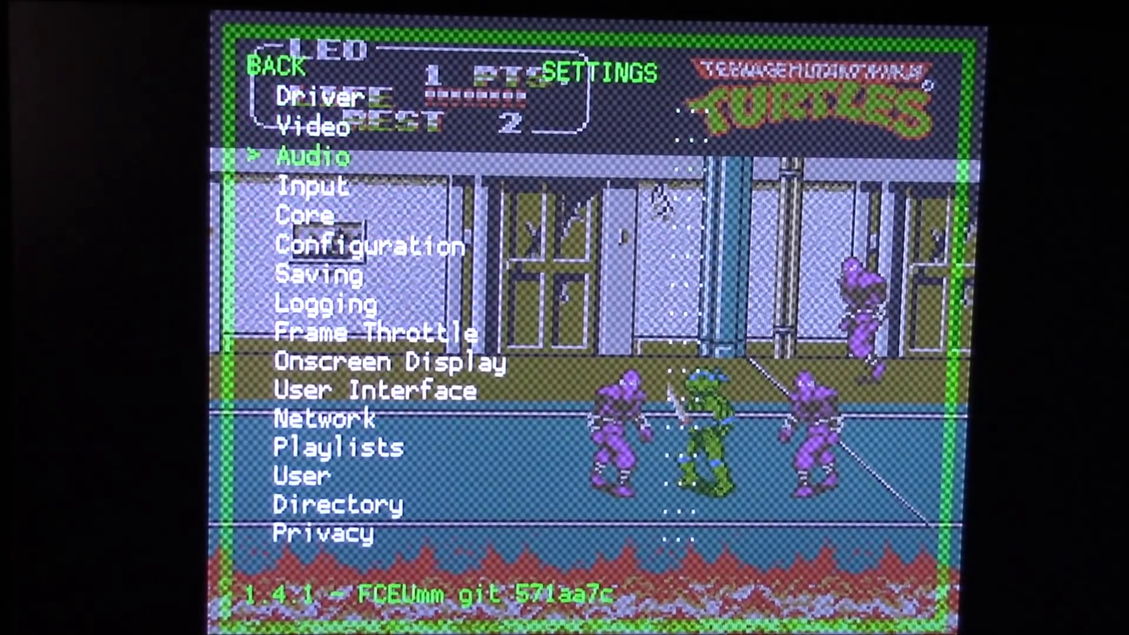
{"action": "key", "text": "Down"}
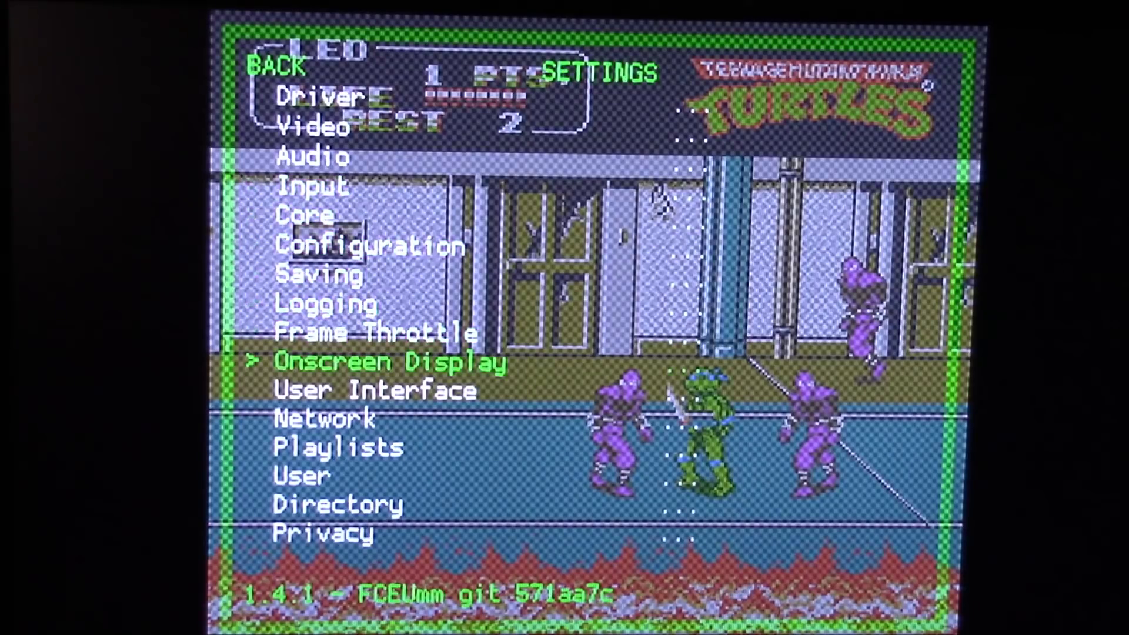
{"action": "key", "text": "Down"}
{"action": "key", "text": "Return"}
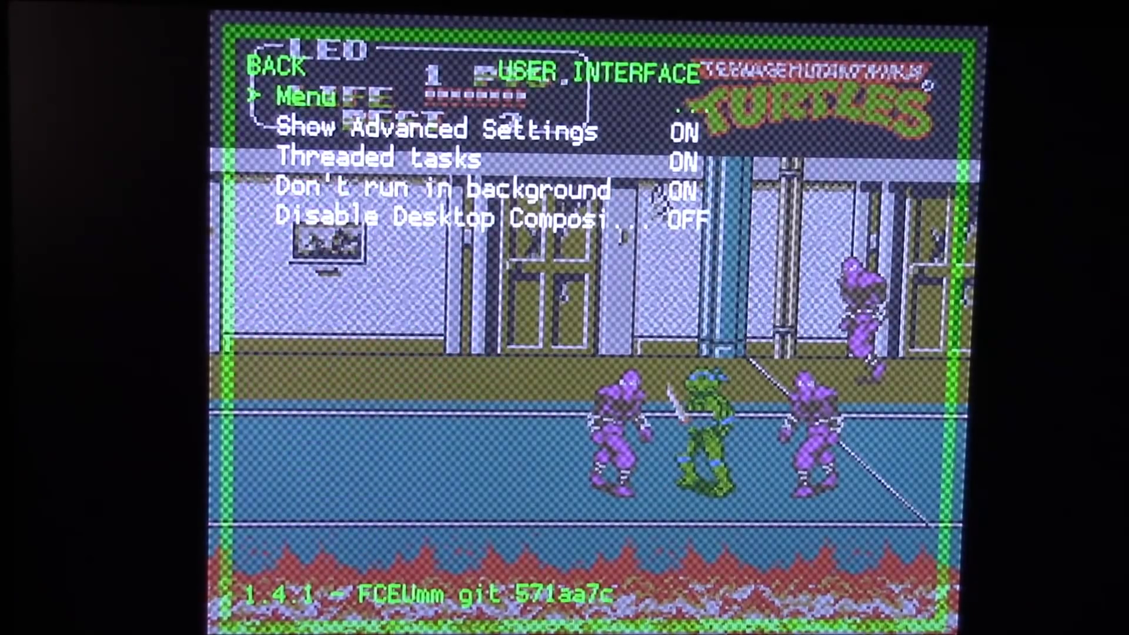
{"action": "key", "text": "Escape"}
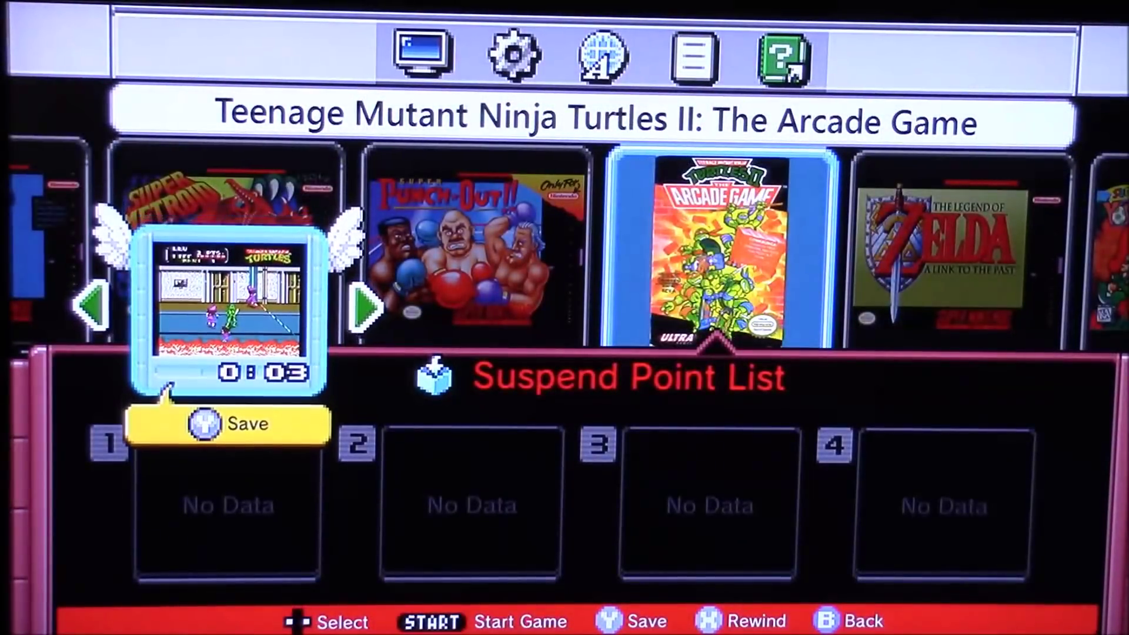
- Save a 0:03 suspend point for TMNT II into slot 1, then resume play moving Leo right
{"action": "key", "text": "y"}
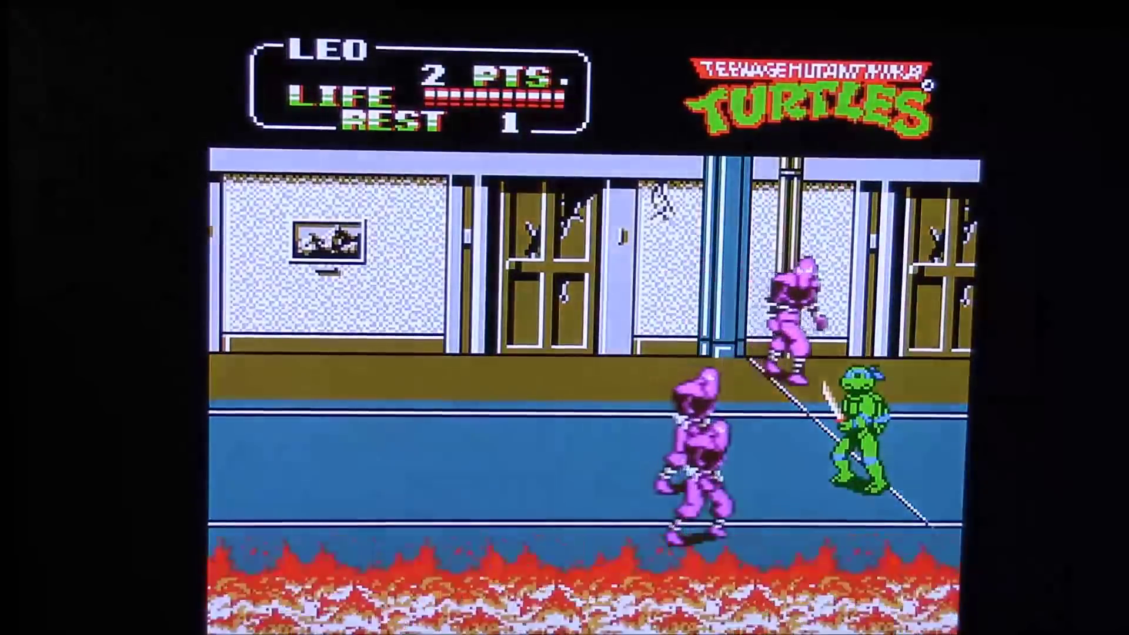
{"action": "key", "text": "Right"}
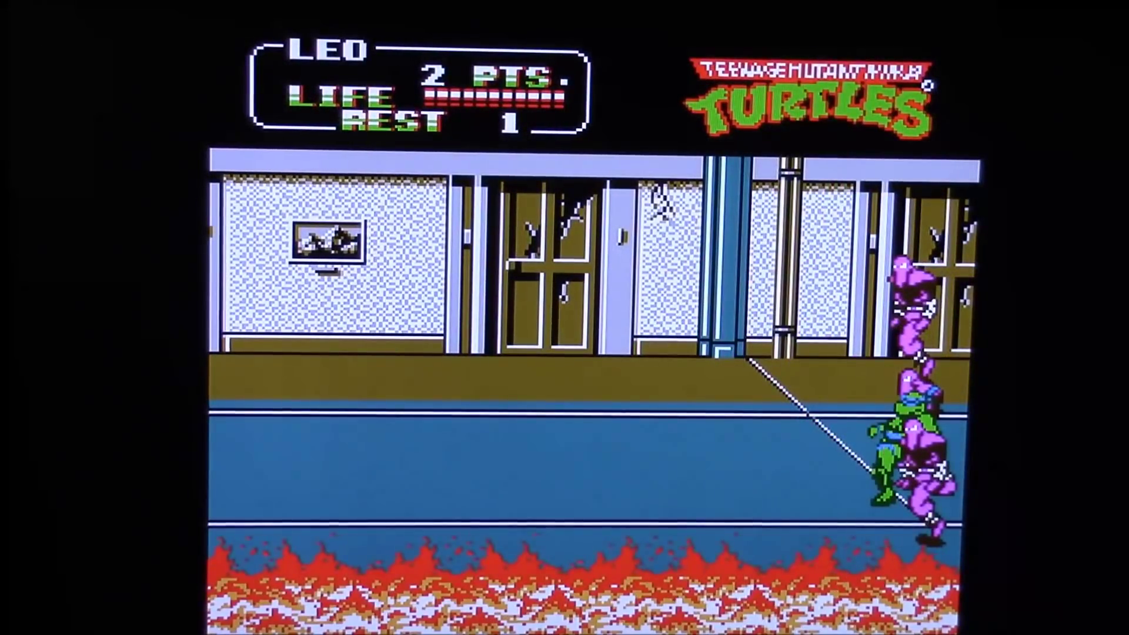